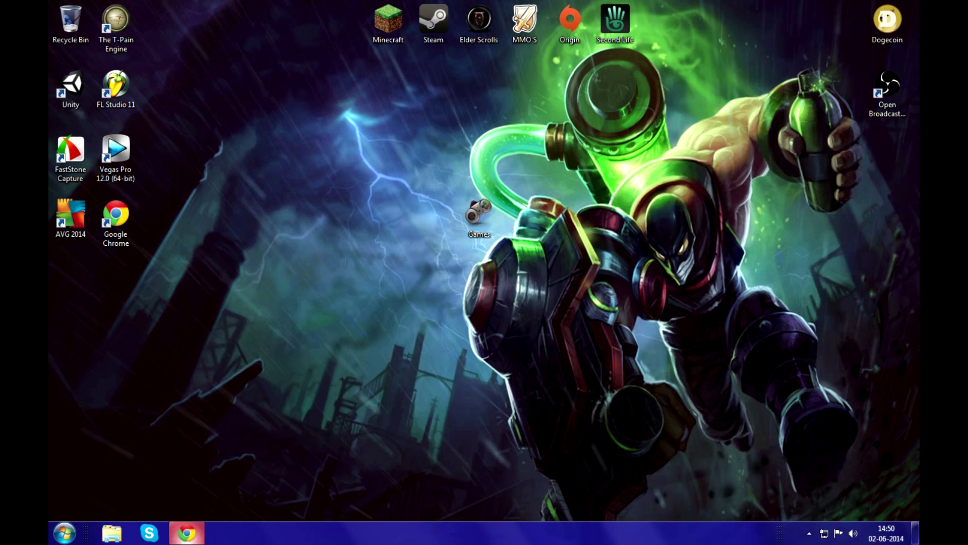
- Switch to Chrome and download LegendsHD from the League of Legends HDR mod page on solariz.de
left_click(198, 532)
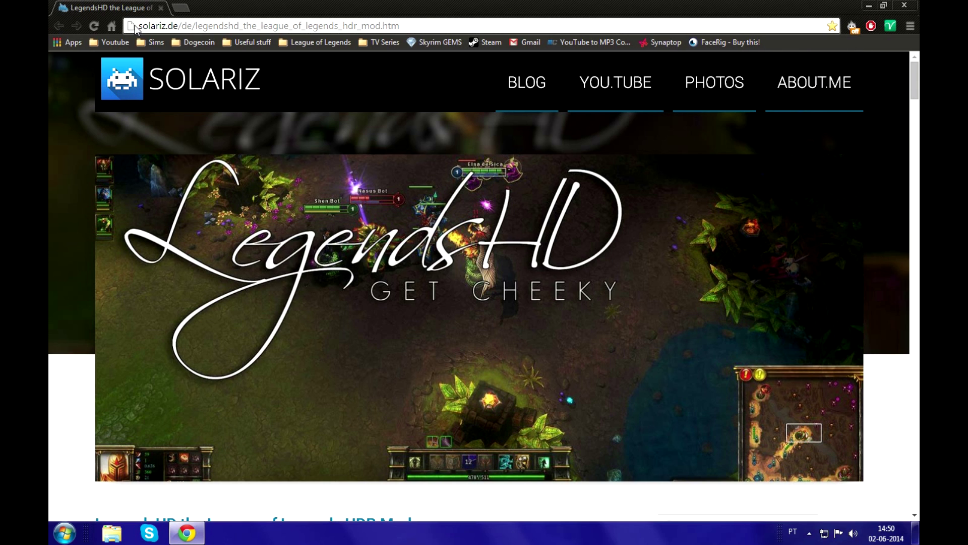
left_click_drag(140, 25, 178, 25)
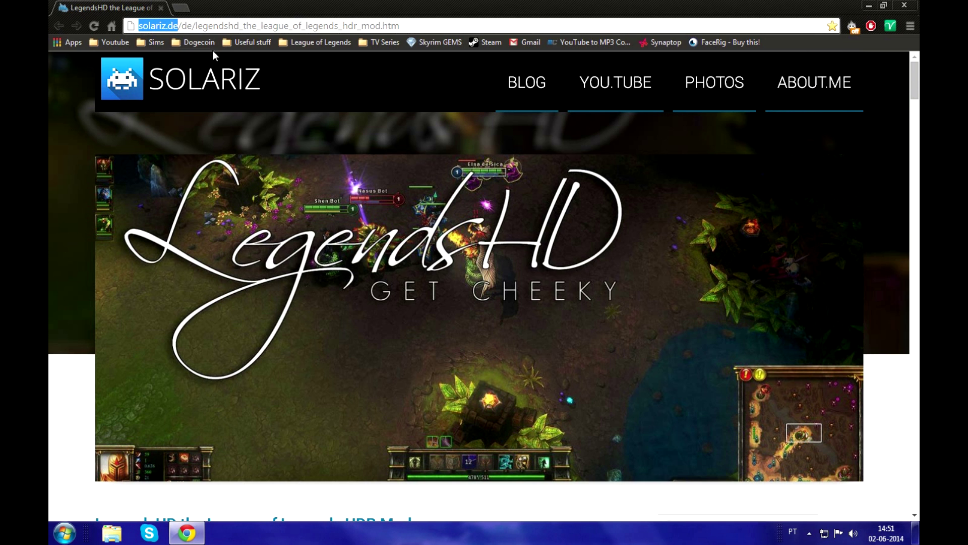
left_click(867, 211)
scroll(870, 210, "down", 8)
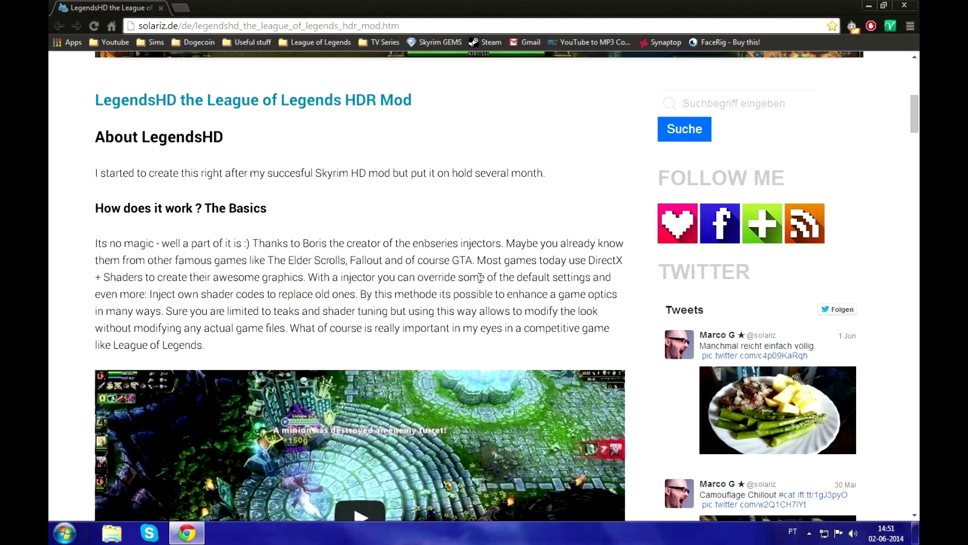
scroll(626, 272, "down", 20)
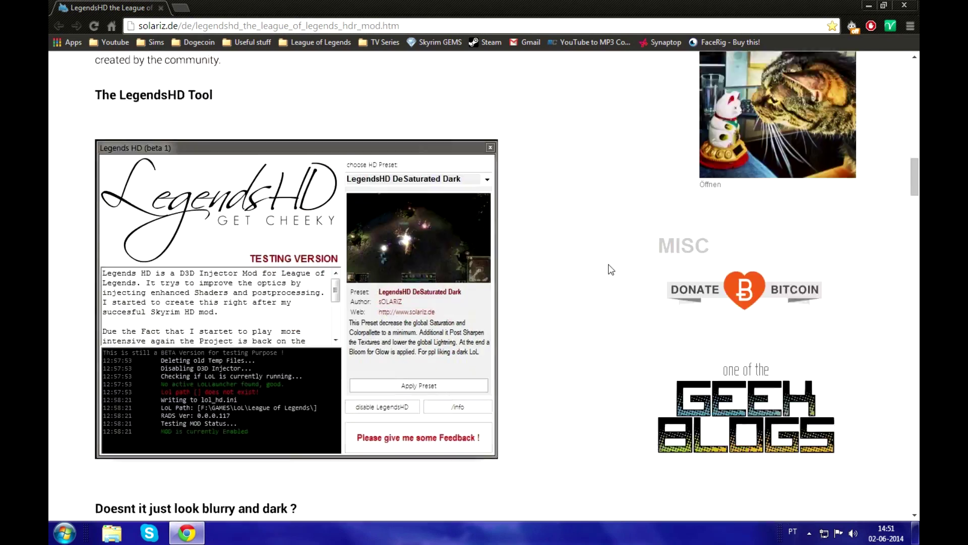
scroll(607, 269, "down", 14)
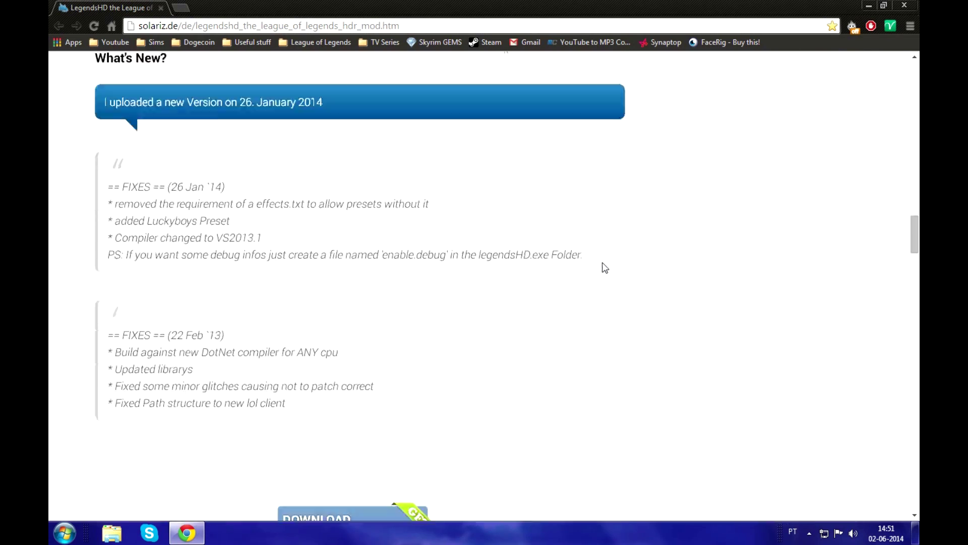
scroll(608, 267, "down", 4)
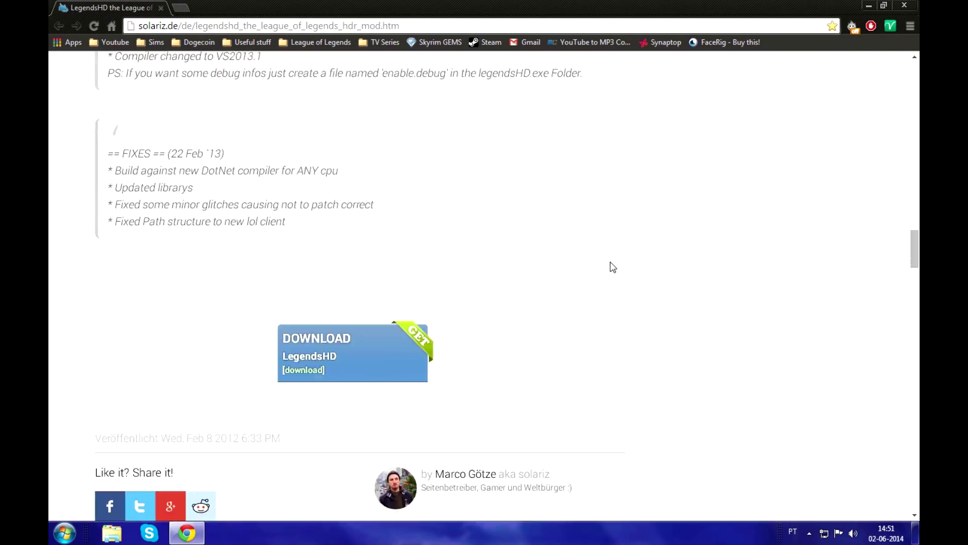
left_click(317, 372)
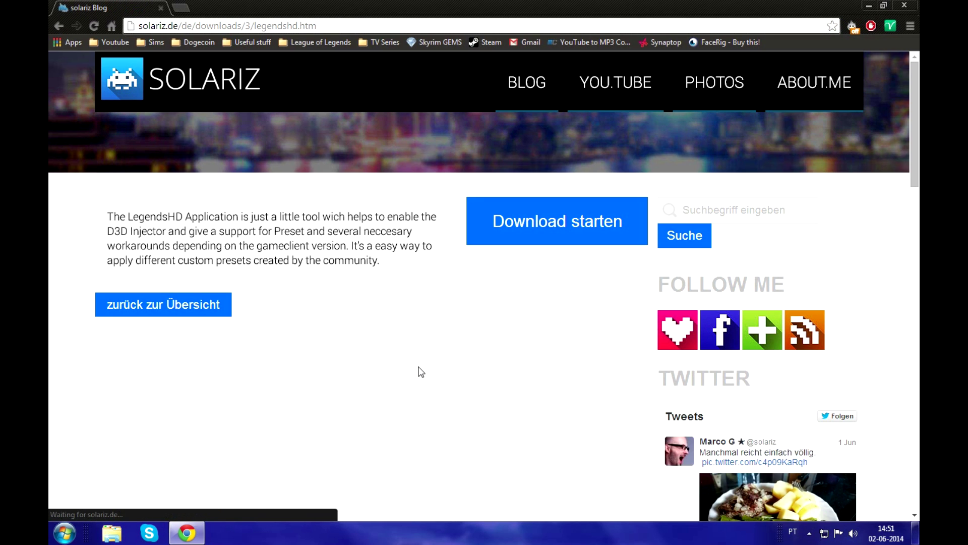
left_click(585, 233)
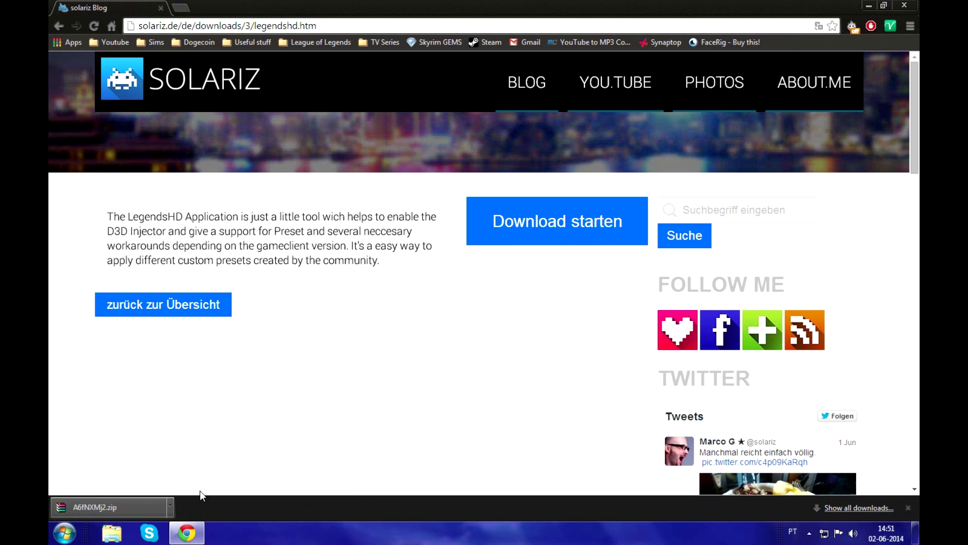
- Open the downloaded A6fNXMj2.zip archive in WinRAR and minimise the browser window
mouse_move(196, 541)
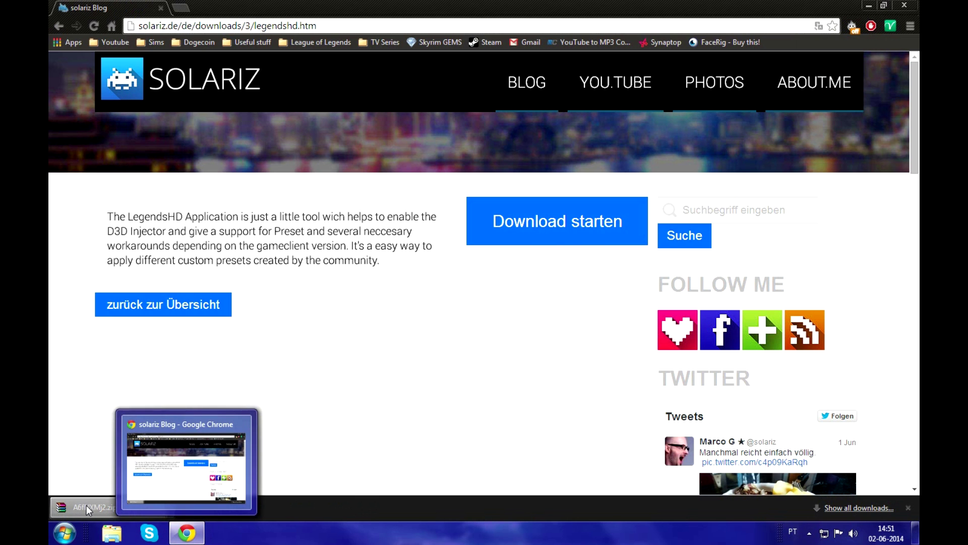
left_click(87, 508)
left_click(191, 538)
left_click(193, 540)
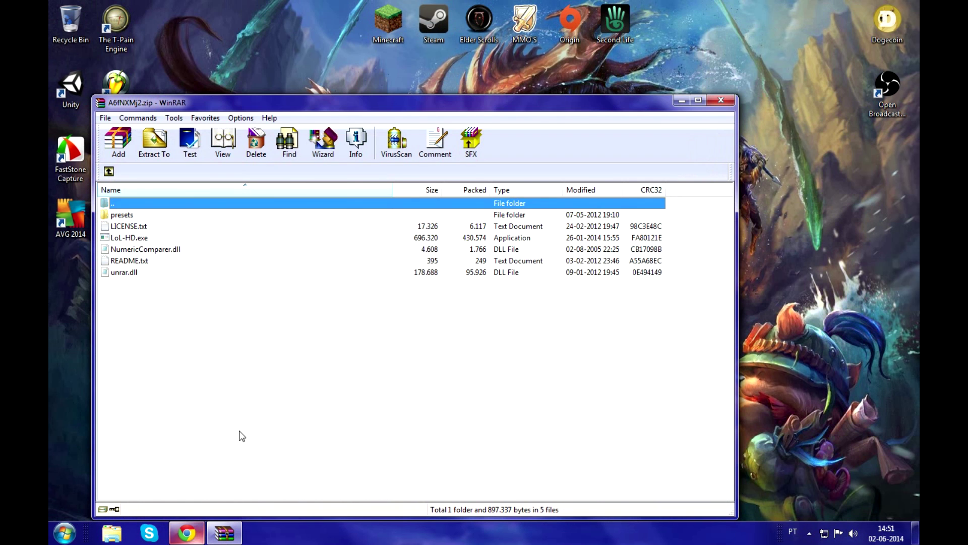
- Create a new desktop folder named Shaders beside the archive window
right_click(762, 306)
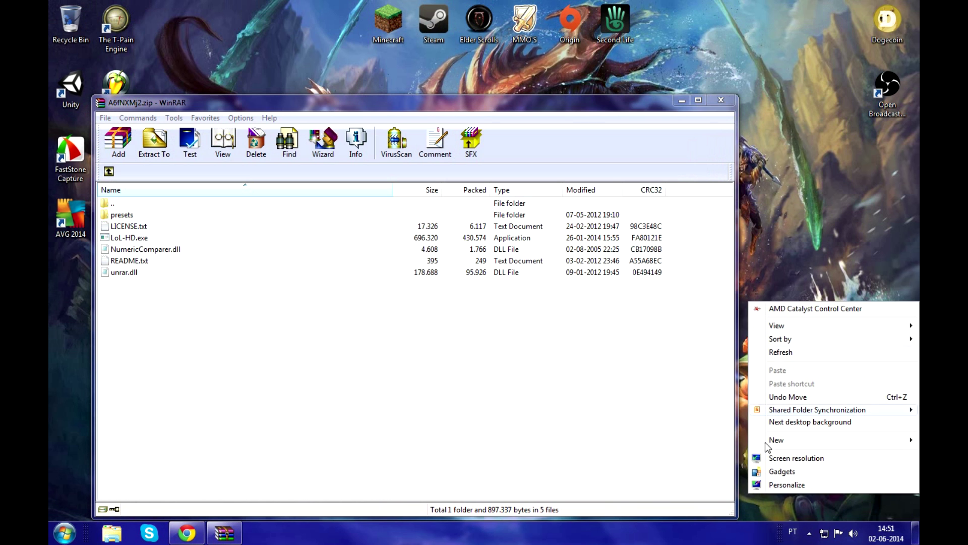
mouse_move(767, 438)
left_click(644, 275)
type("Shader")
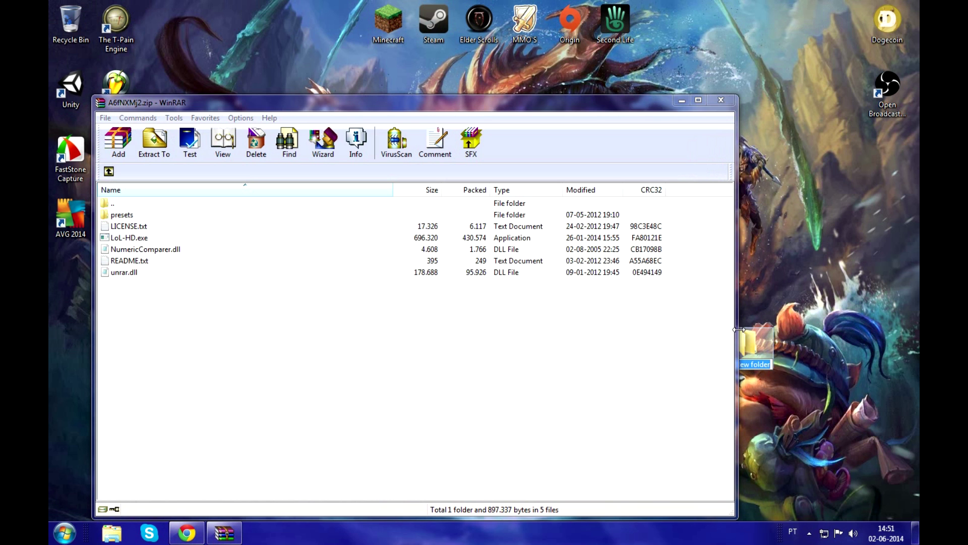
type("s")
key("Return")
- Extract all archive contents into the Shaders folder, close the archive, and move the folder near the middle of the desktop
left_click_drag(480, 358, 765, 357)
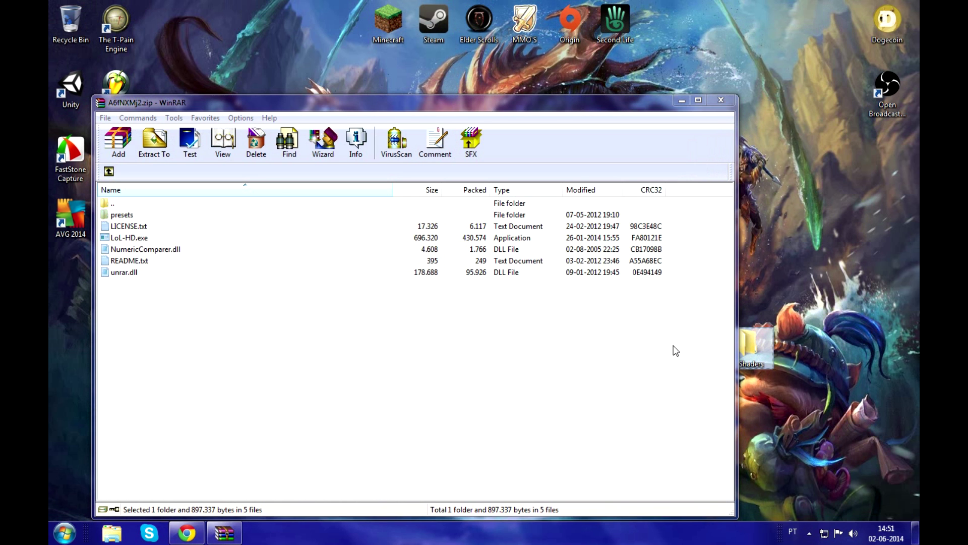
left_click(725, 101)
left_click_drag(760, 350, 443, 285)
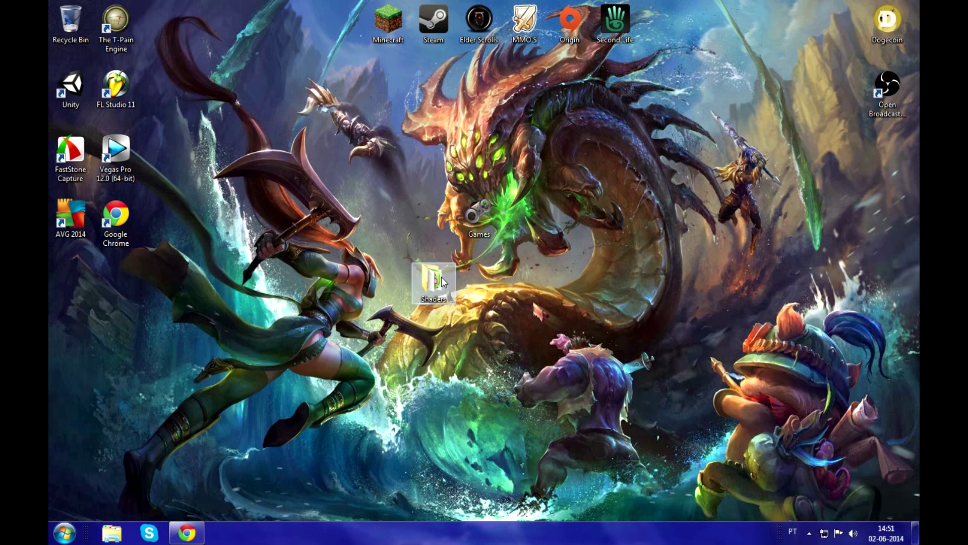
- Launch the LoL-HD application from the Shaders folder and accept the graphics card warning
double_click(440, 277)
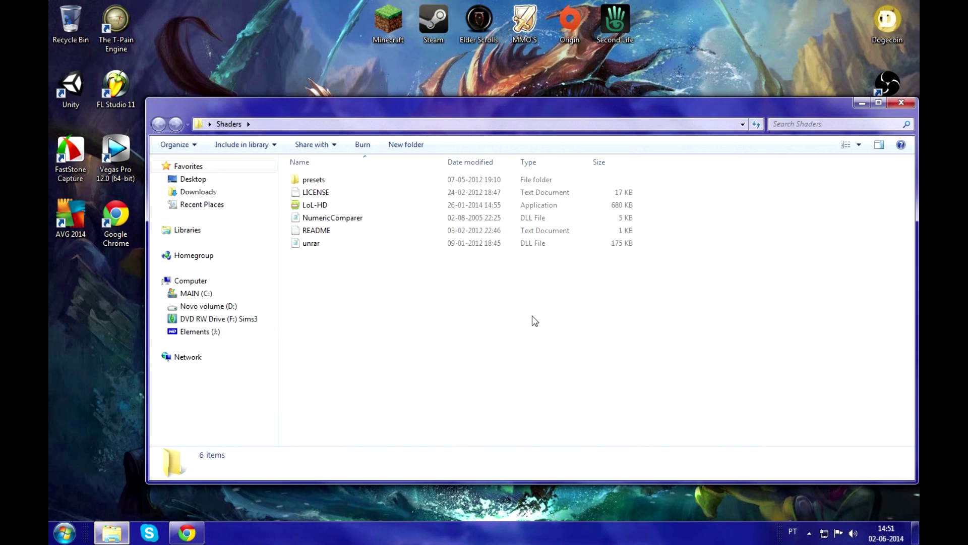
double_click(343, 207)
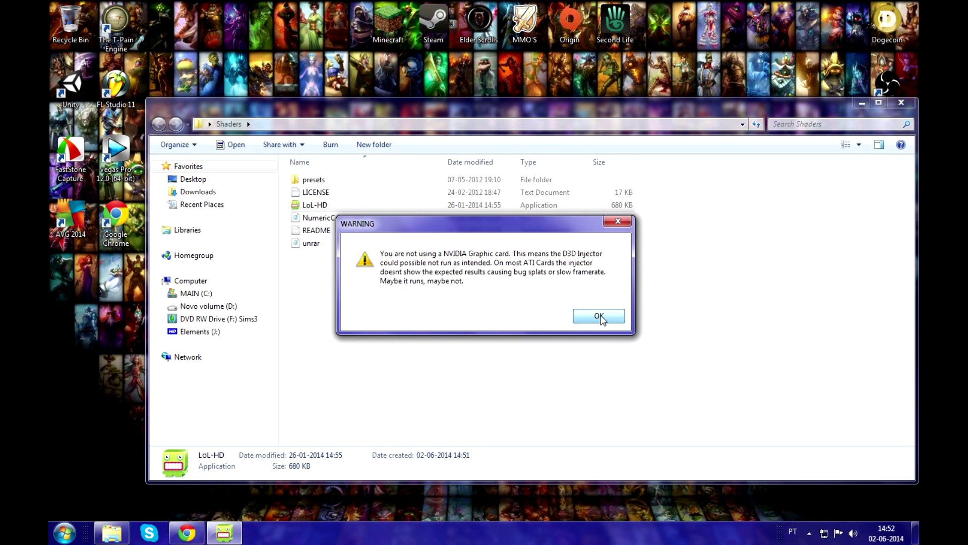
left_click(599, 316)
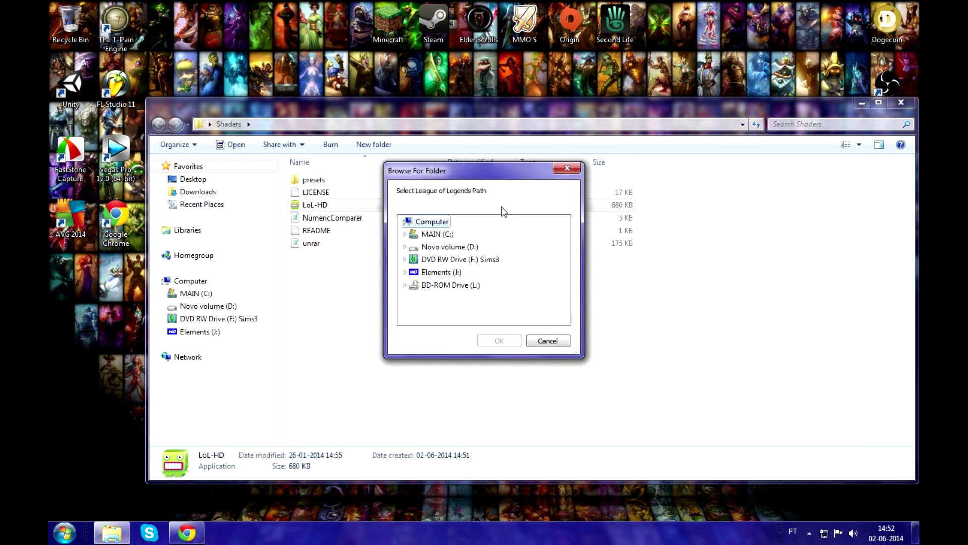
- Set the League of Legends path to C:\Riot Games\League of Legends and confirm it
left_click(404, 234)
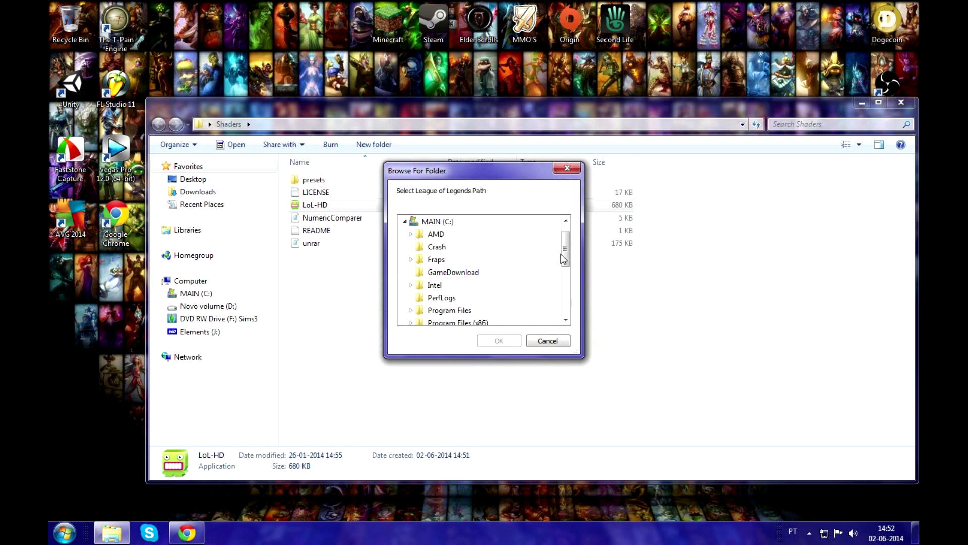
left_click_drag(564, 260, 528, 288)
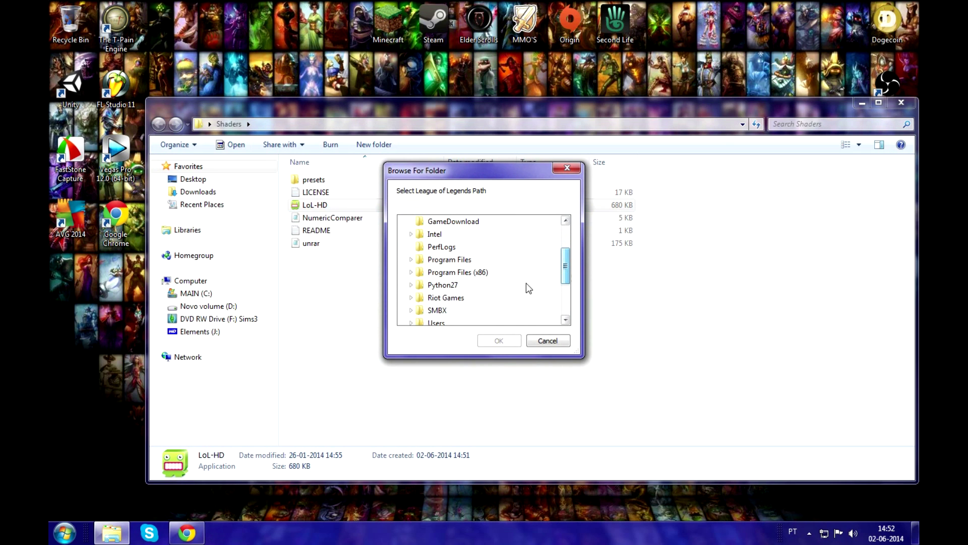
left_click(411, 298)
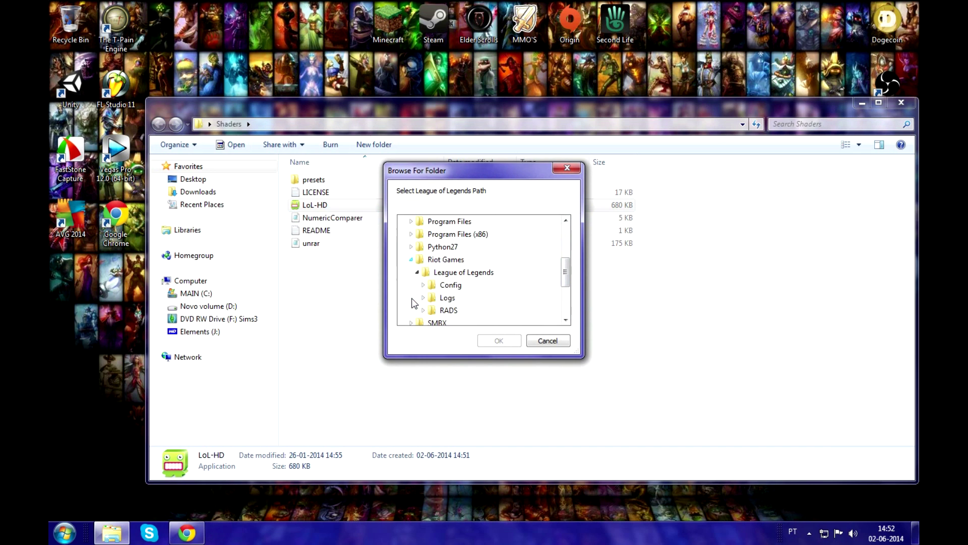
left_click(456, 273)
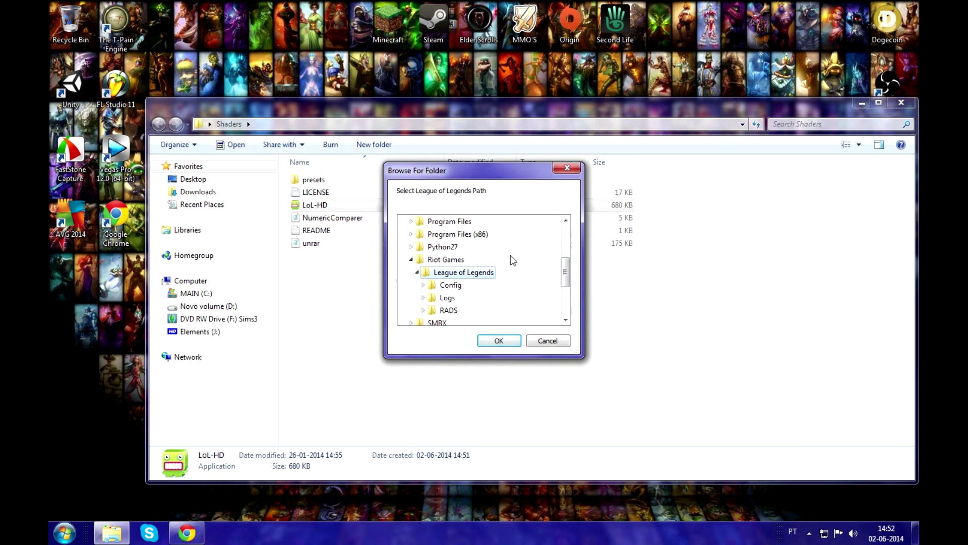
scroll(535, 264, "up", 1)
scroll(529, 266, "down", 1)
scroll(437, 271, "up", 1)
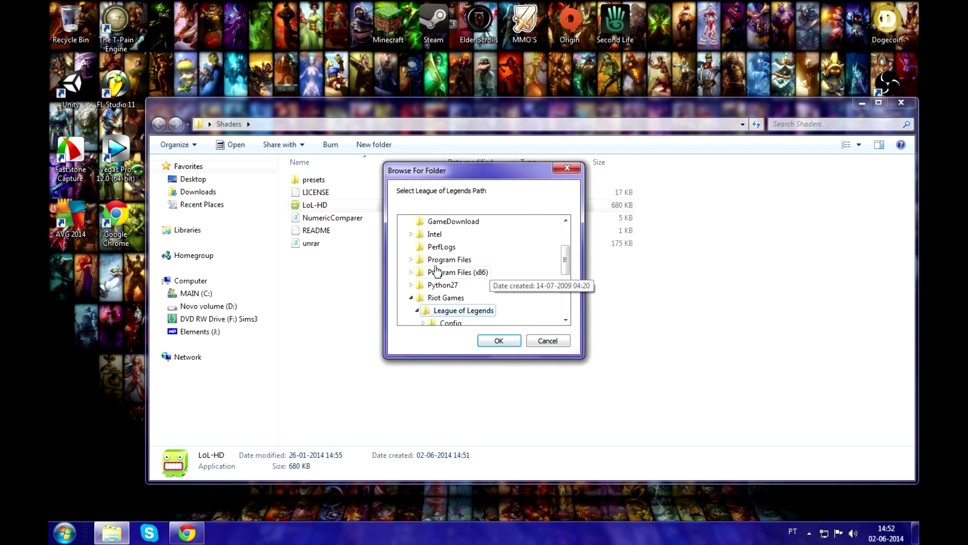
scroll(497, 312, "down", 2)
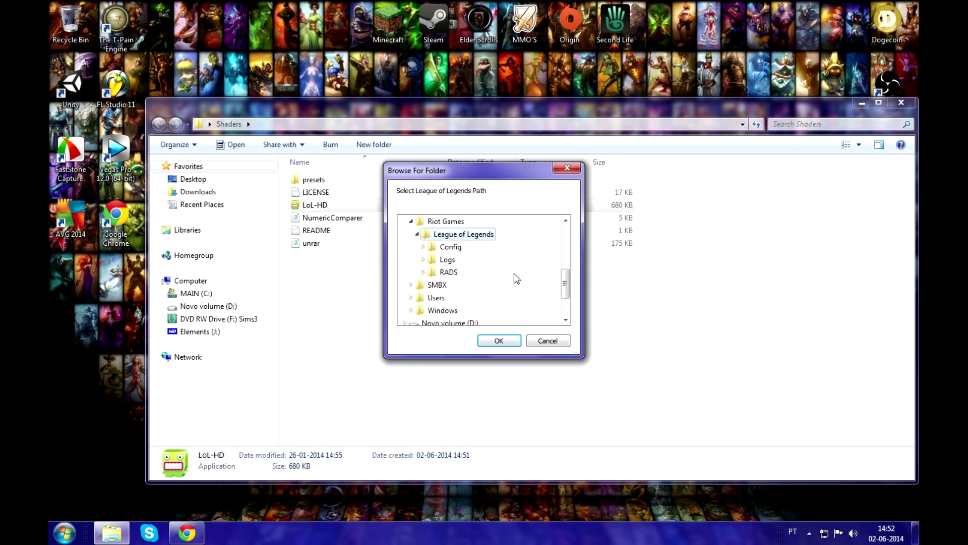
left_click(496, 346)
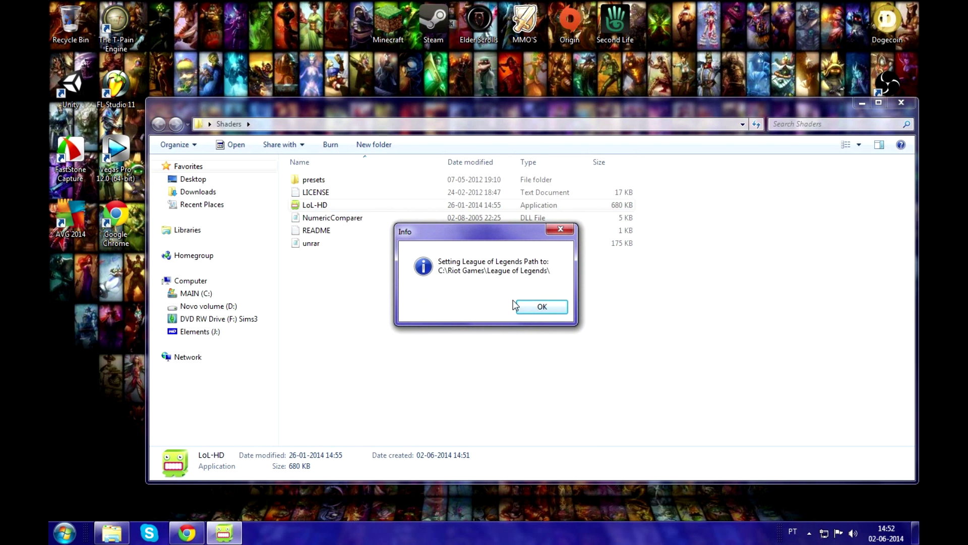
left_click(555, 306)
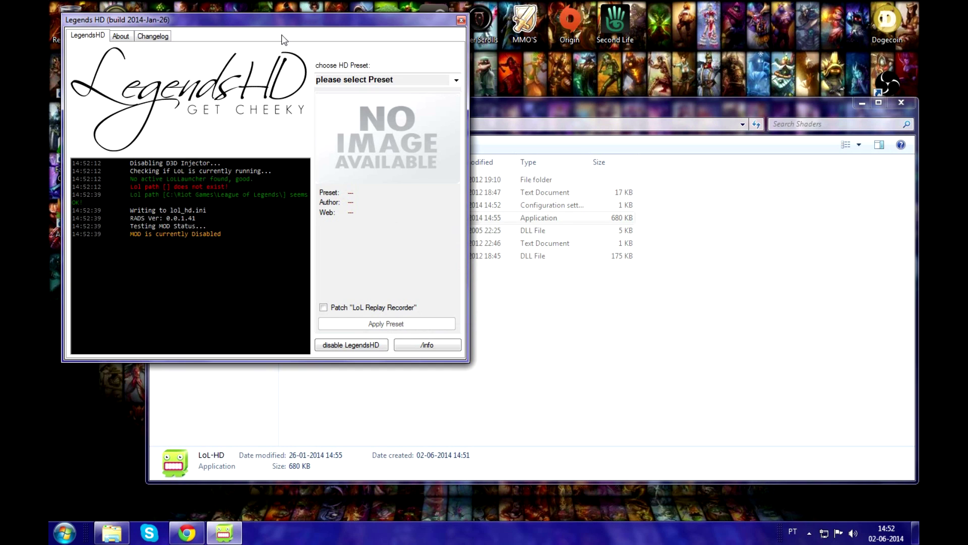
- Centre the Legends HD window, apply the "Bloom + HighContrast by 13lade619" preset, and check its log entries
left_click_drag(254, 24, 451, 115)
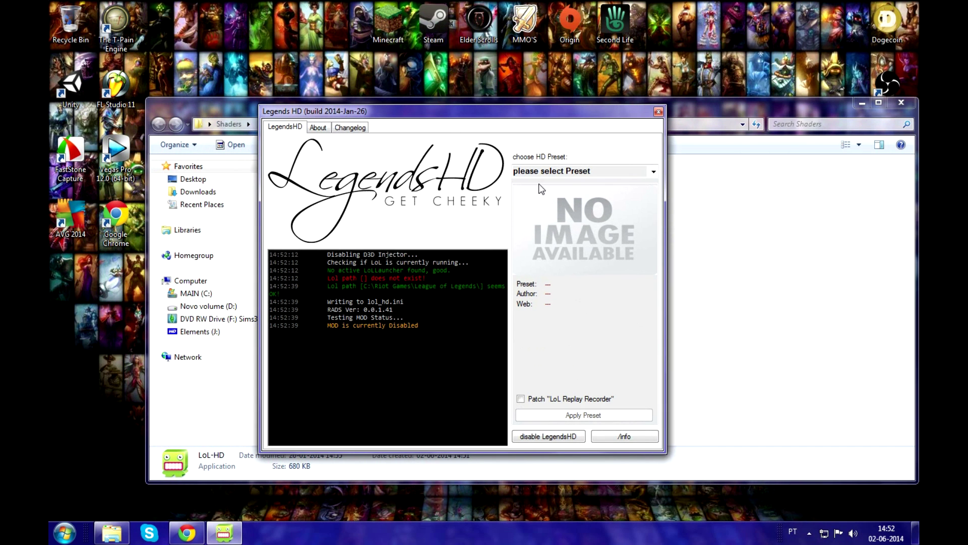
left_click(658, 172)
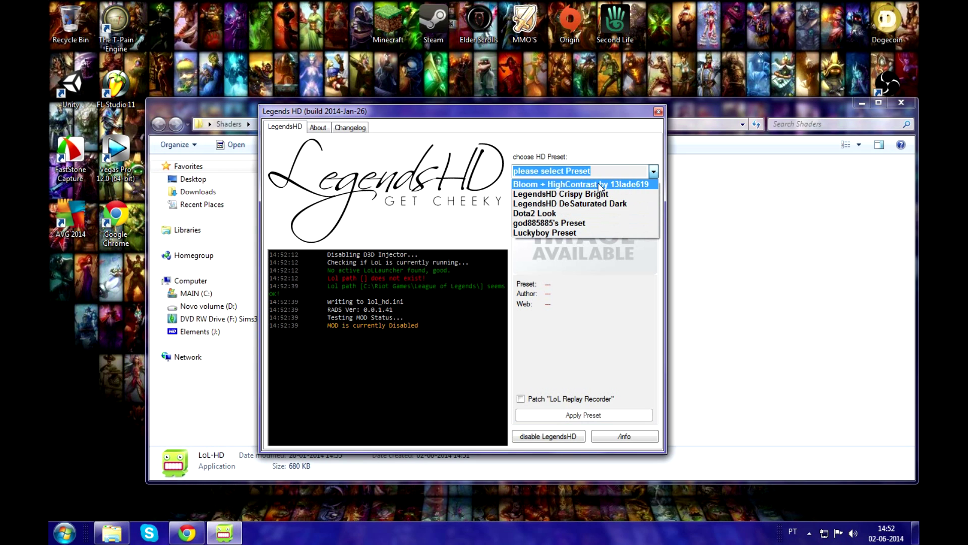
left_click(636, 183)
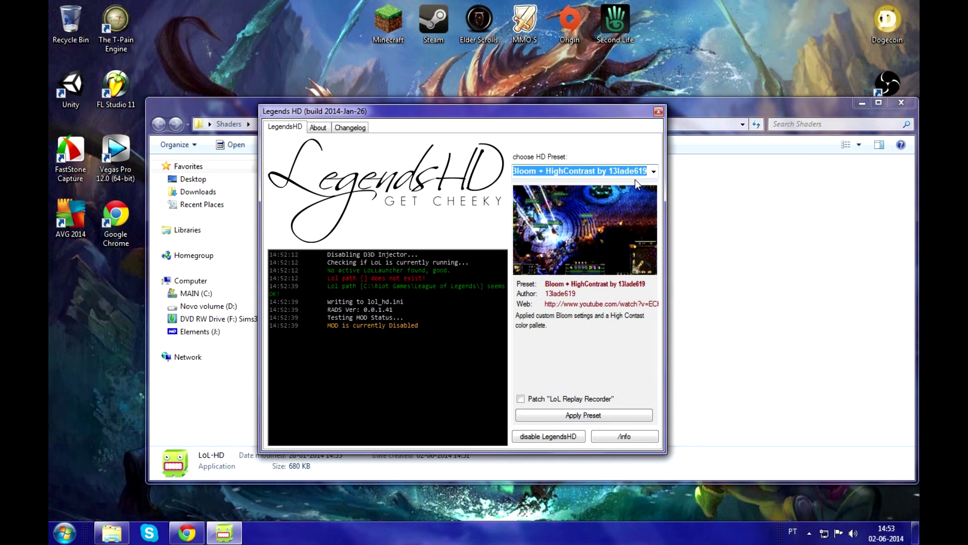
left_click(605, 416)
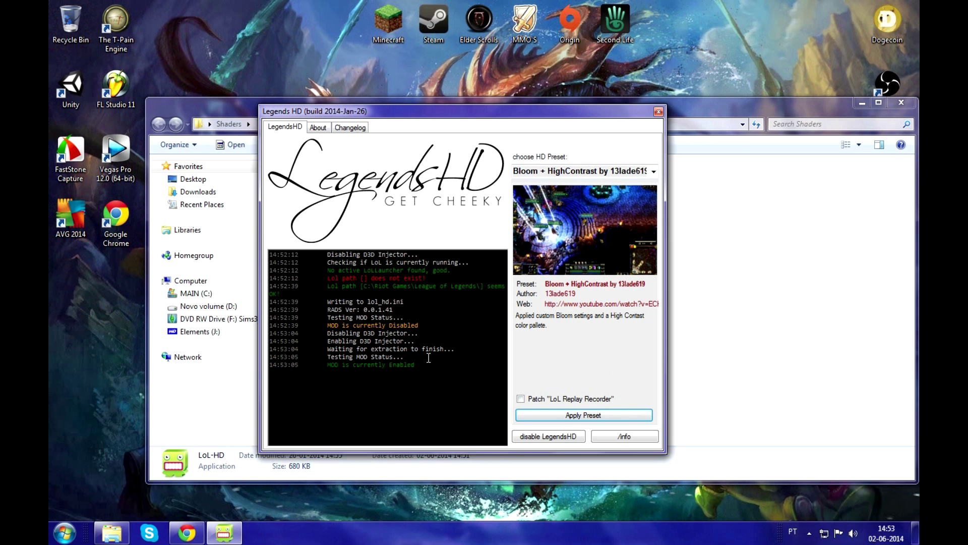
left_click_drag(418, 340, 362, 343)
left_click(436, 338)
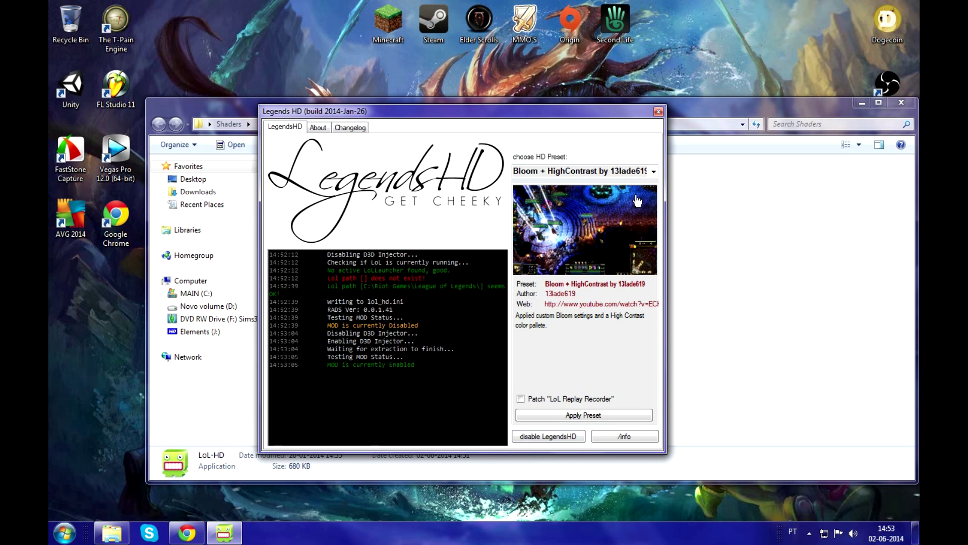
- Preview the LegendsHD DeSaturated Dark, Dota2 Look and god885885's Preset options without applying them
left_click(654, 171)
left_click(620, 205)
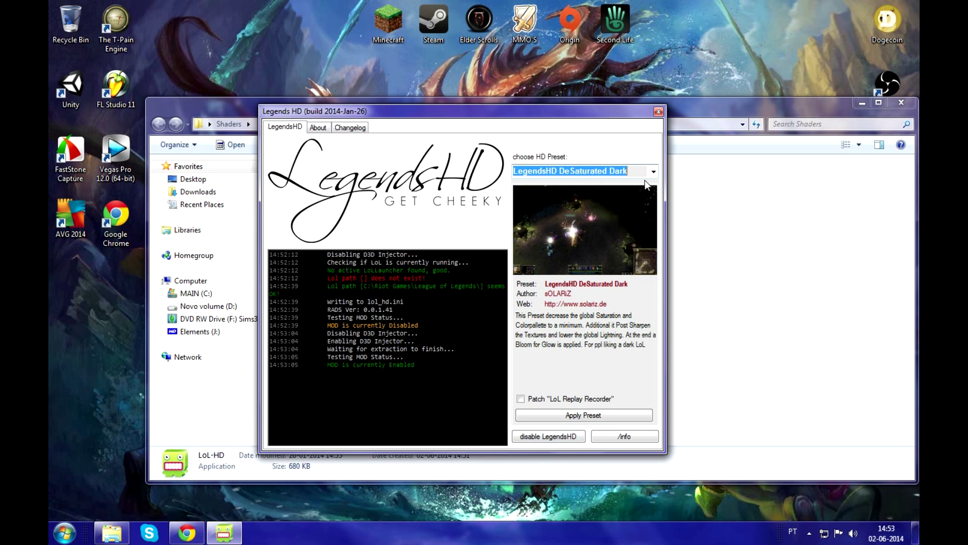
left_click(654, 171)
left_click(611, 214)
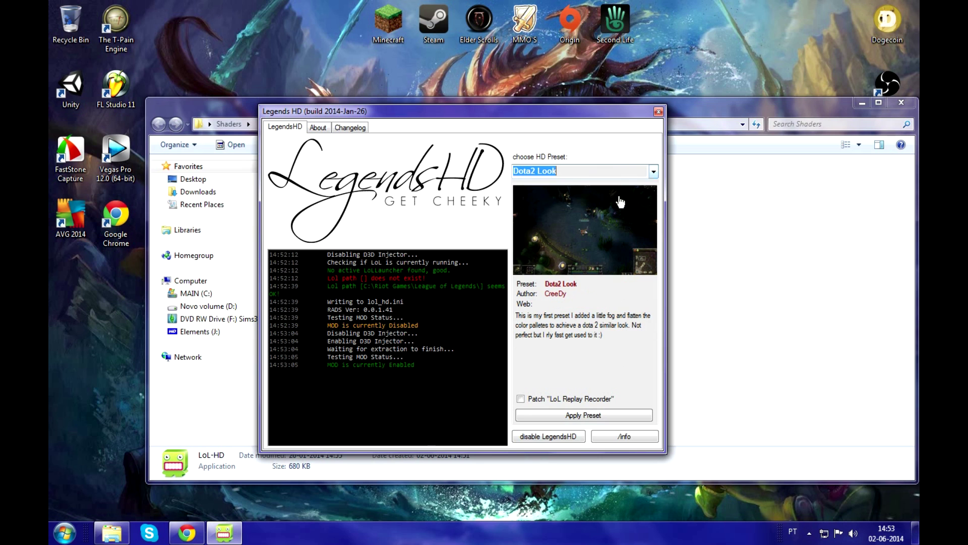
left_click(654, 172)
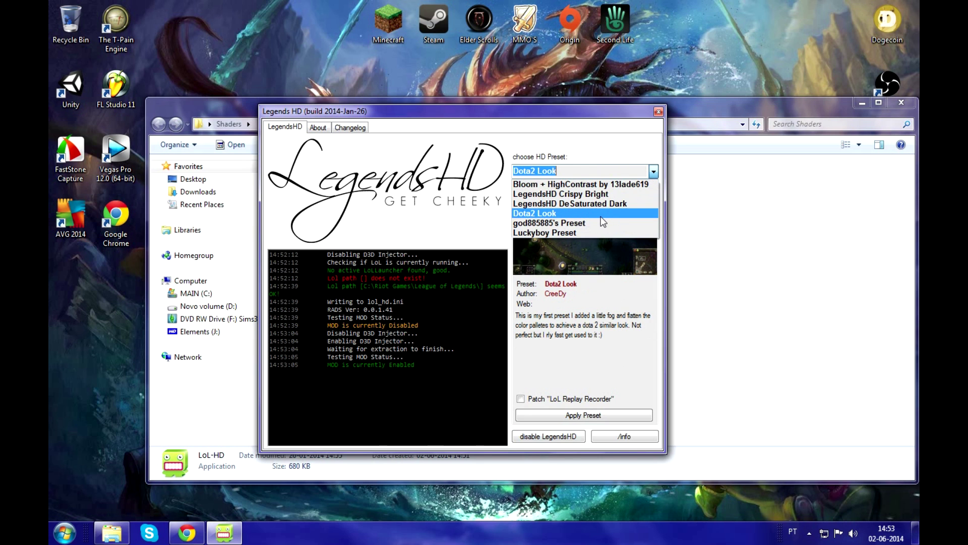
left_click(599, 223)
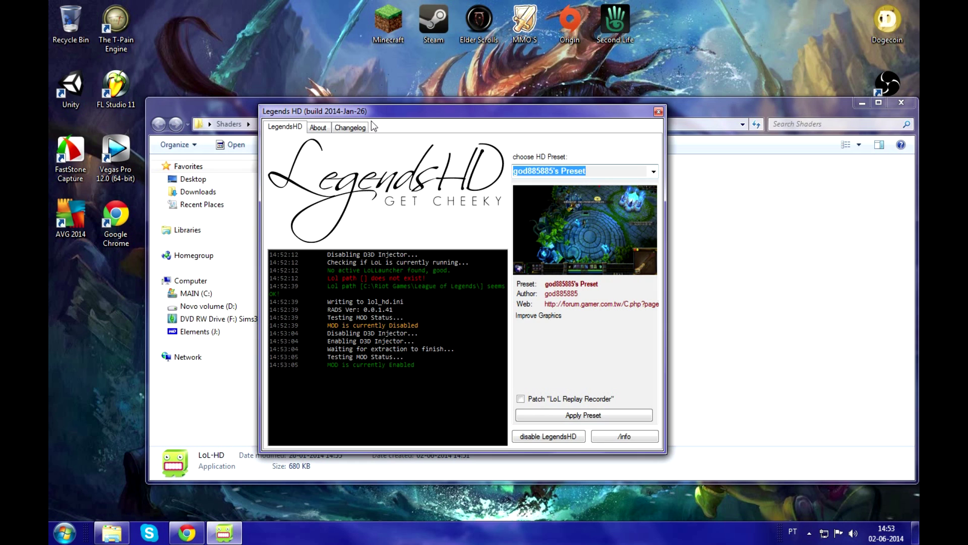
- View the About and Changelog information, return to the main LegendsHD page, and close the program
left_click(317, 128)
left_click(350, 128)
left_click(278, 127)
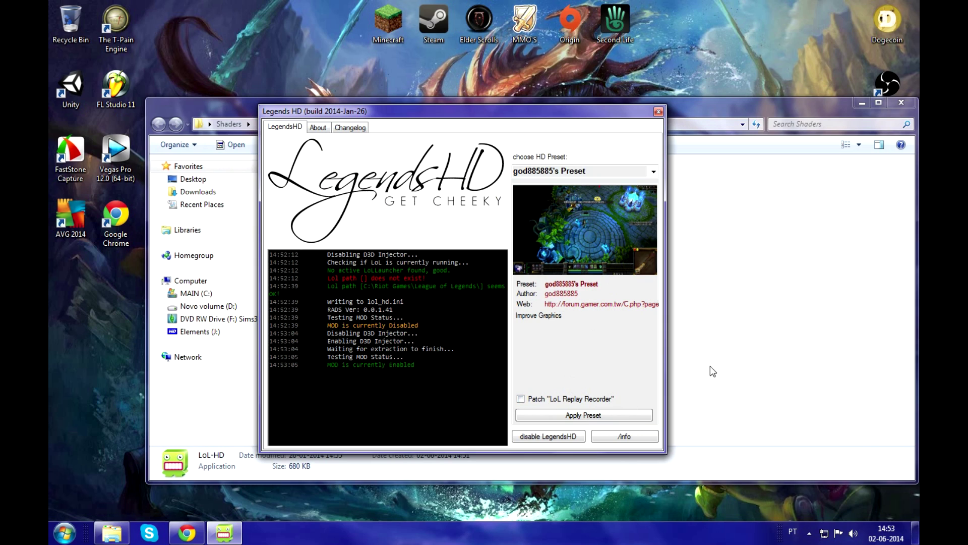
left_click(661, 113)
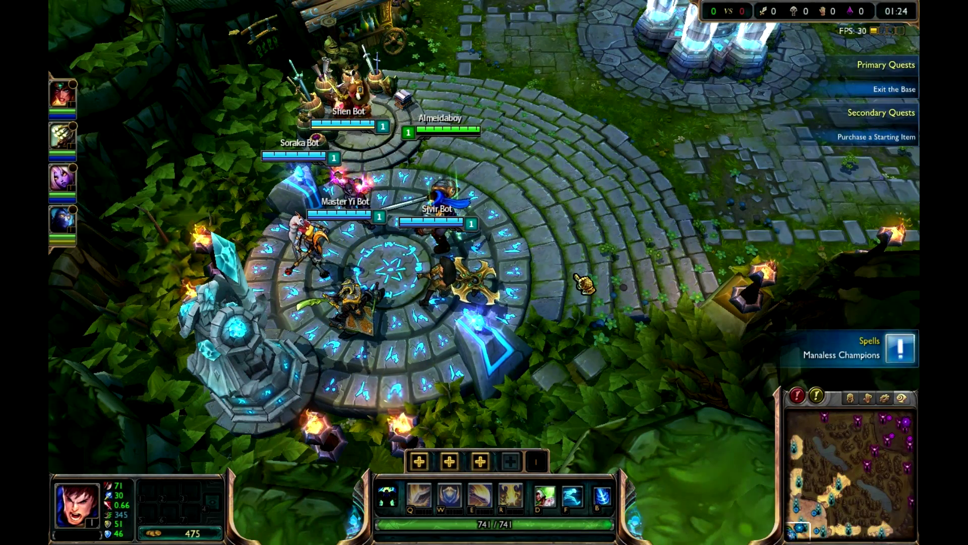
- Buy Doran's Shield from the recommended starting items and dismiss the Manaless Champions tip
key("p")
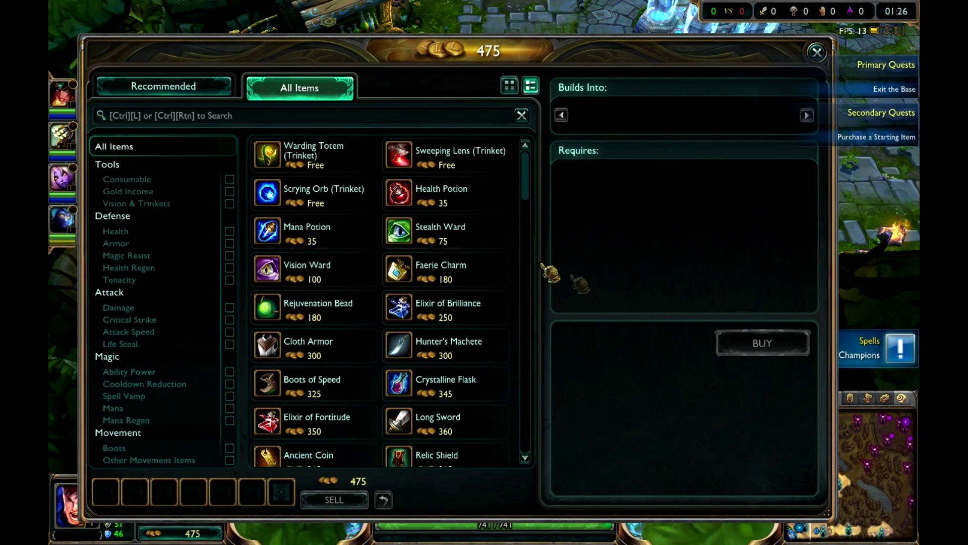
left_click(194, 96)
left_click(190, 173)
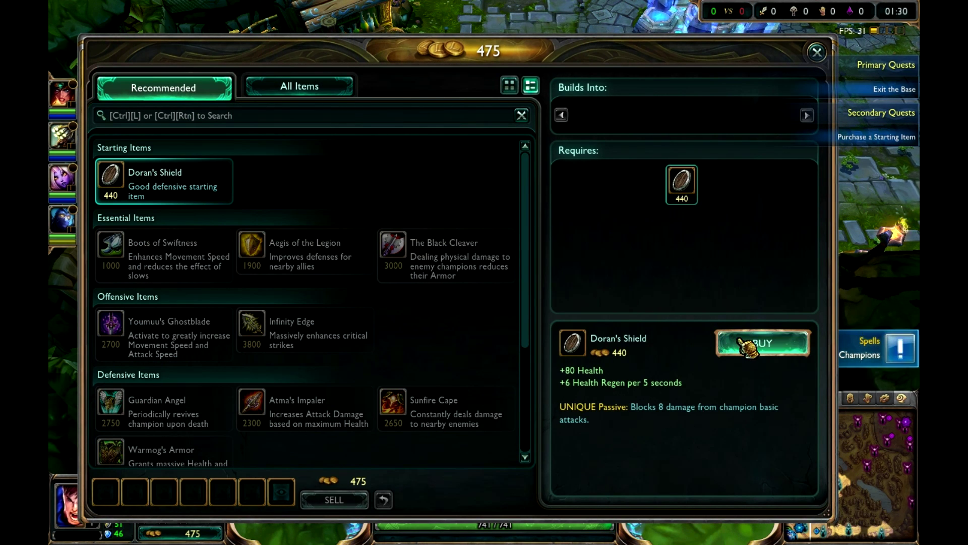
left_click(744, 342)
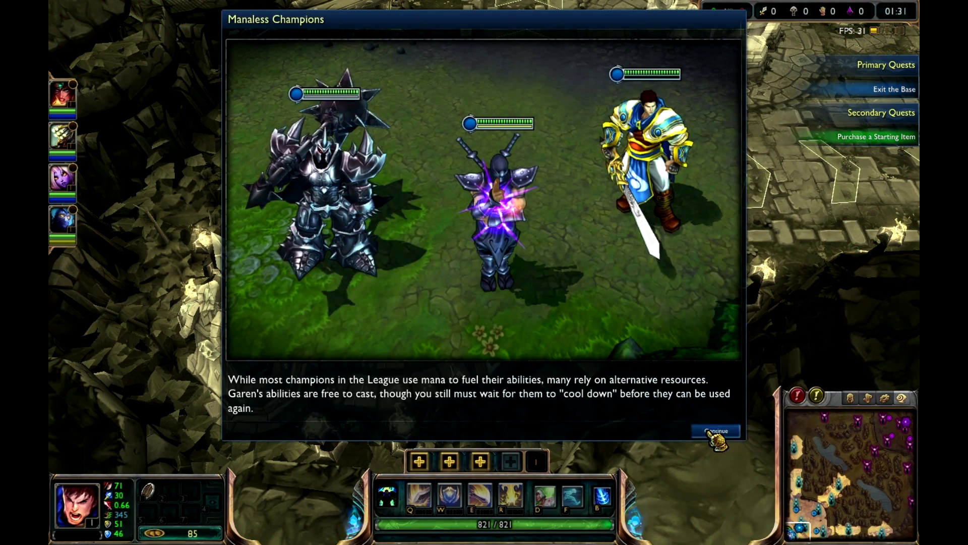
left_click(712, 431)
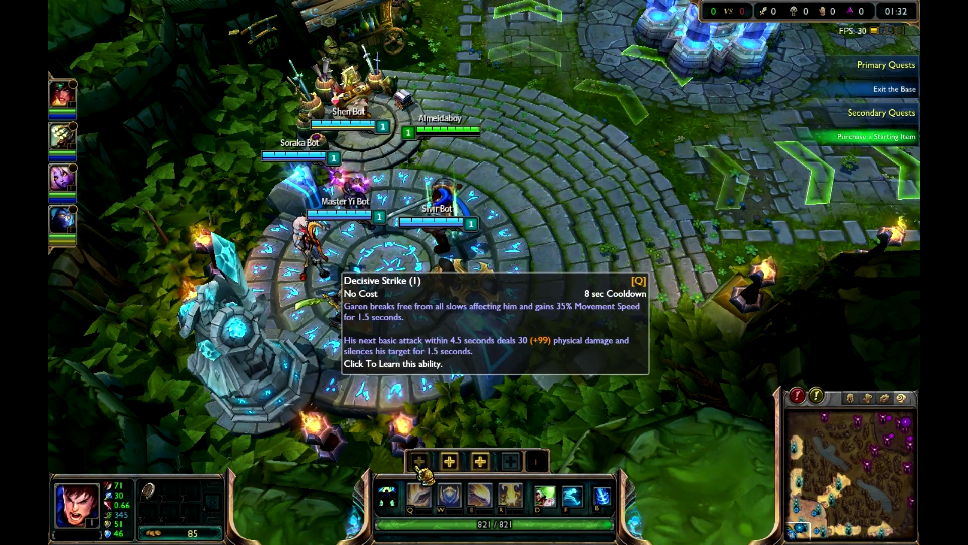
- Learn Decisive Strike, view Garen up close, and run him past the nexus out of the base with the ability active
right_click(499, 35)
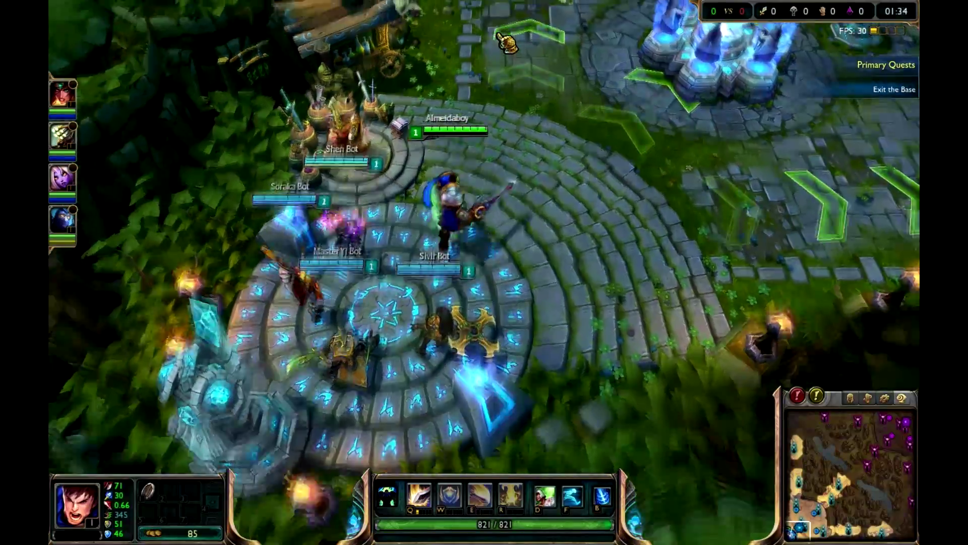
scroll(536, 68, "up", 5)
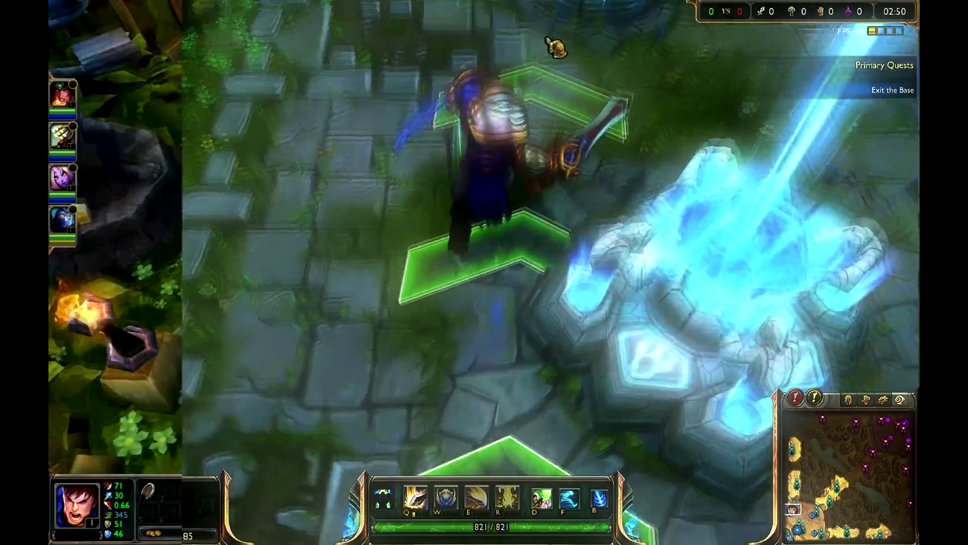
key("q")
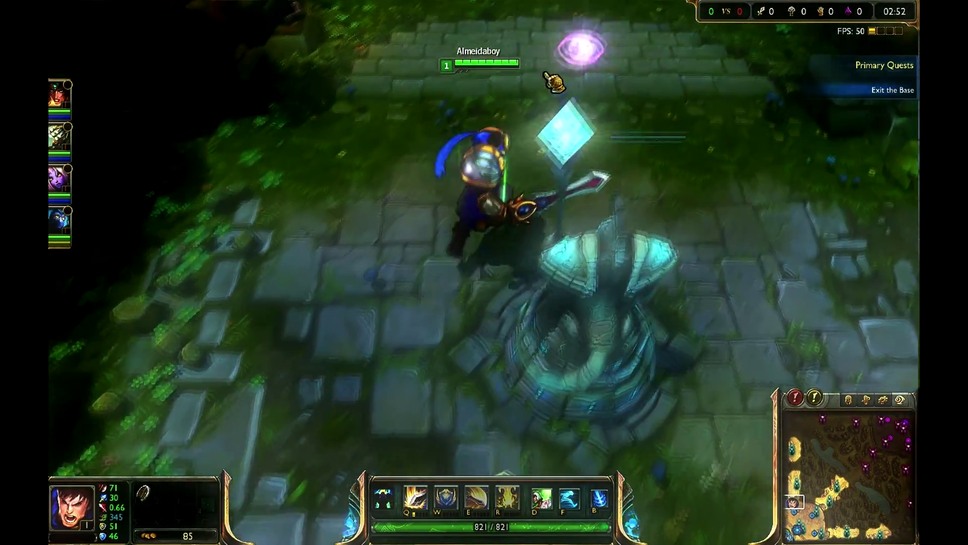
key("q")
right_click(499, 68)
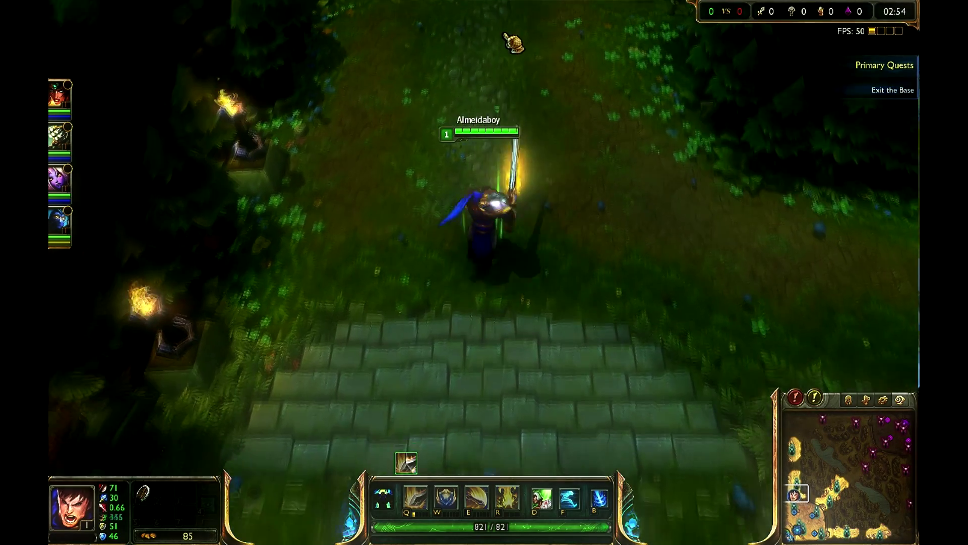
right_click(504, 48)
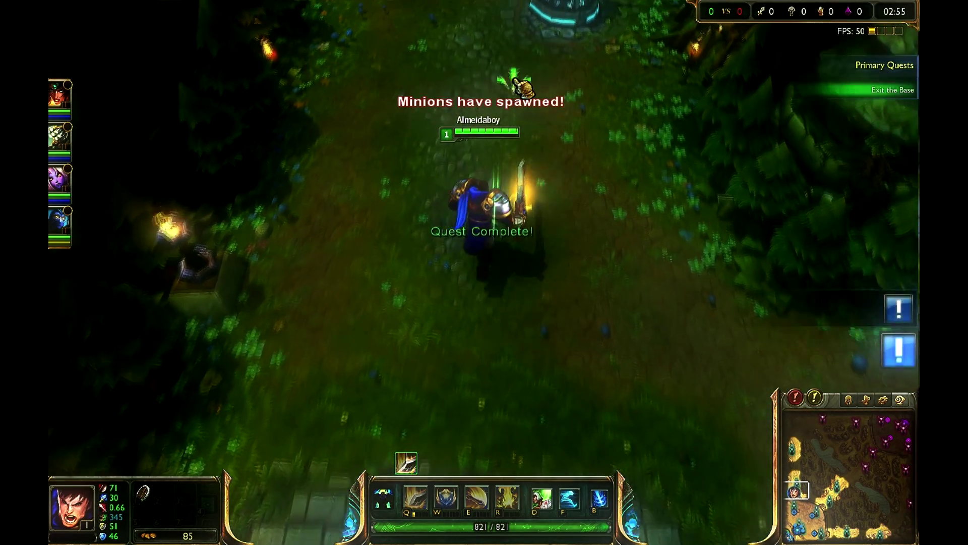
- Walk Garen up the top lane past the first allied turret outside the base and return to a wider camera view
key("q")
right_click(522, 80)
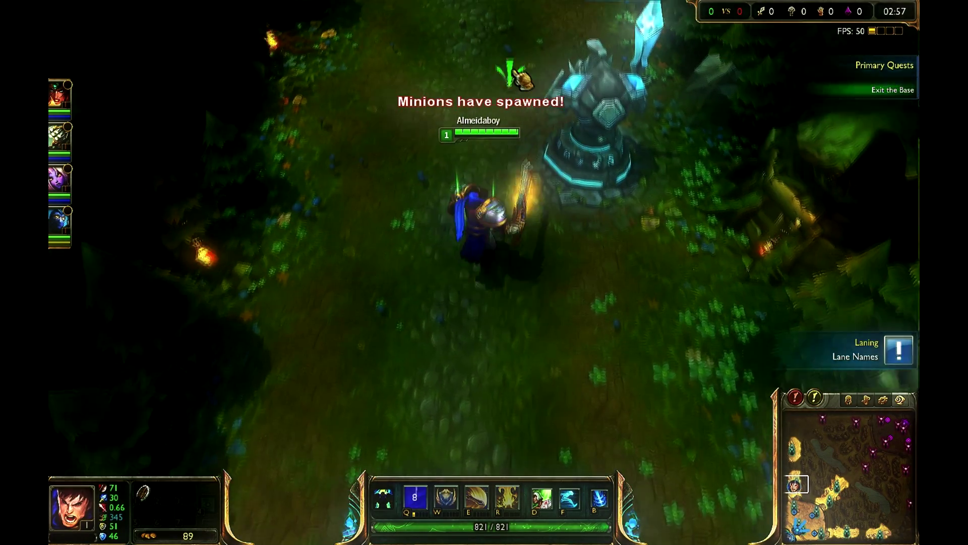
right_click(515, 83)
right_click(449, 74)
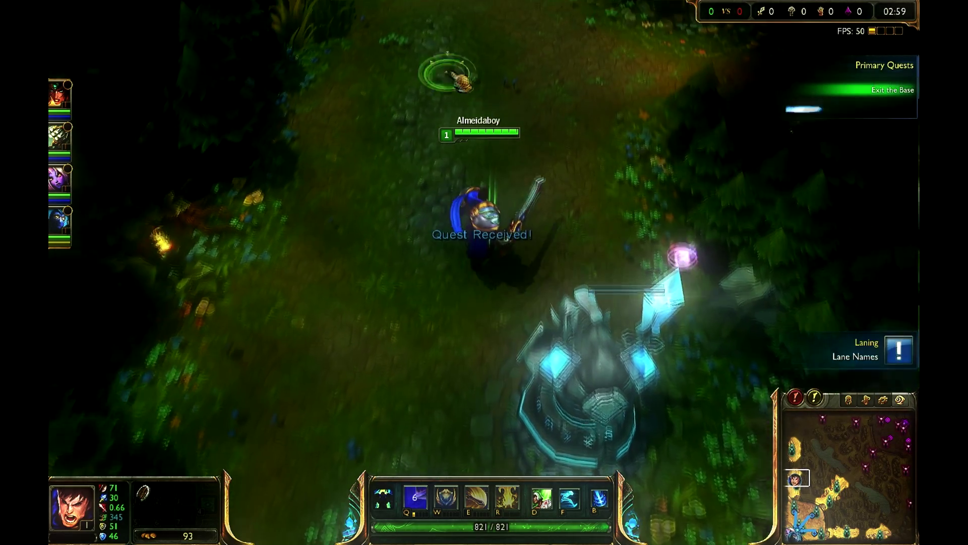
right_click(502, 69)
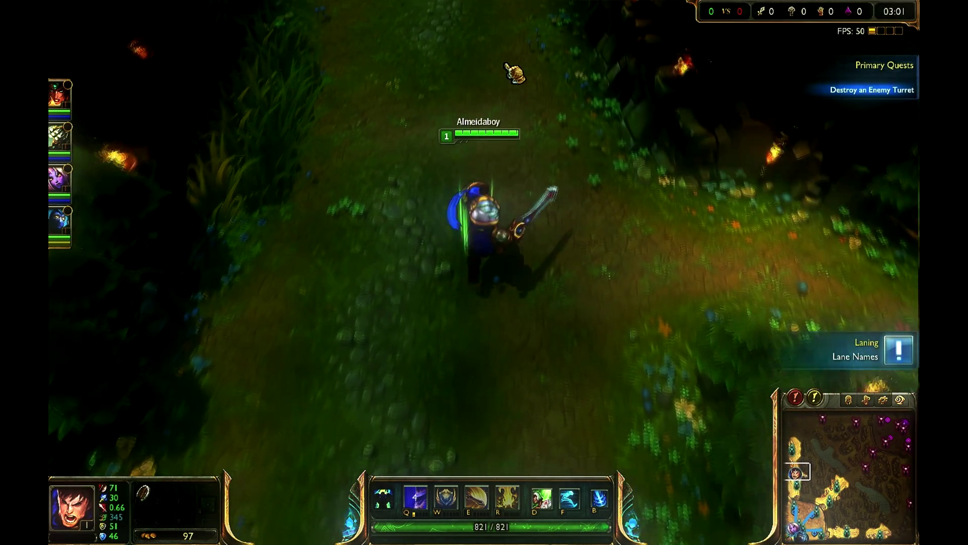
right_click(504, 75)
right_click(502, 60)
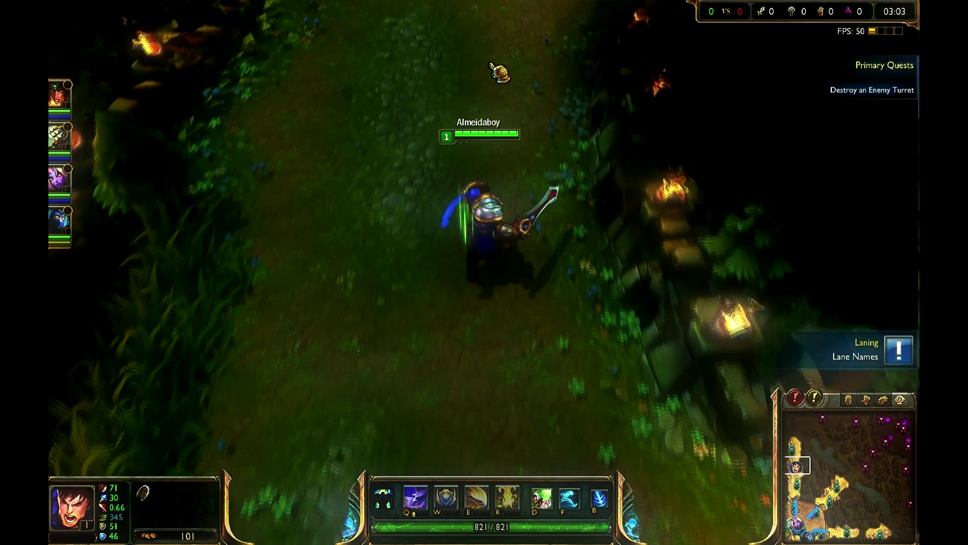
right_click(490, 64)
scroll(501, 66, "down", 3)
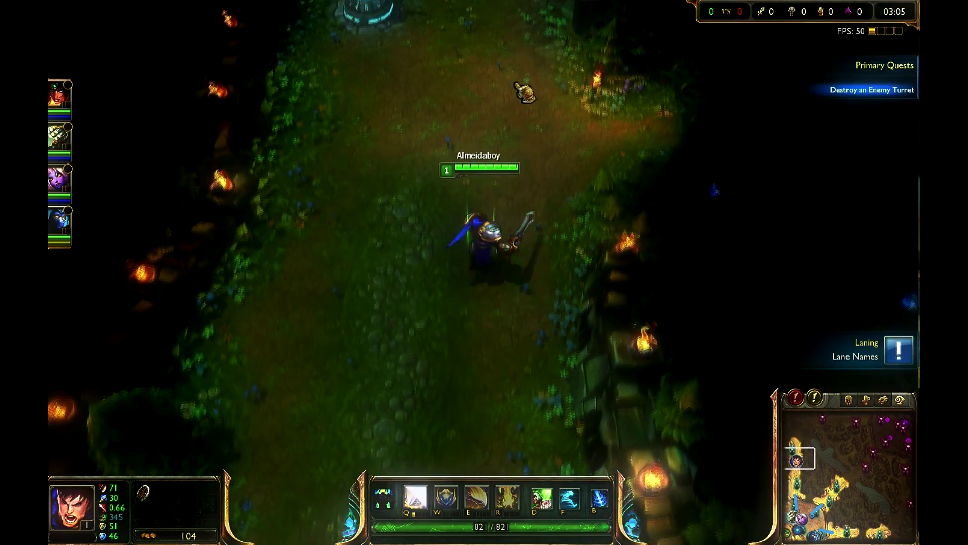
- Lead Garen past the next allied turret and around the top lane's corner towards the enemy turret
right_click(507, 77)
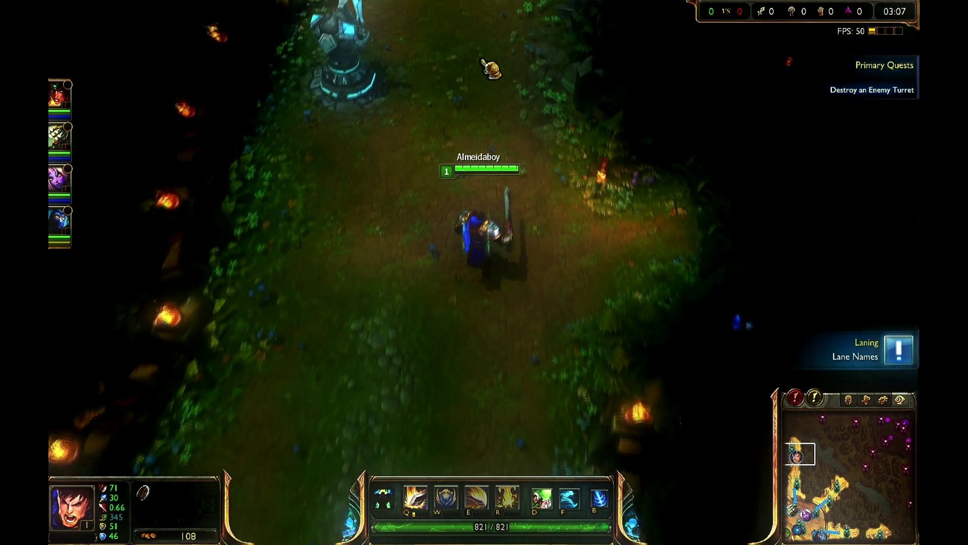
right_click(482, 78)
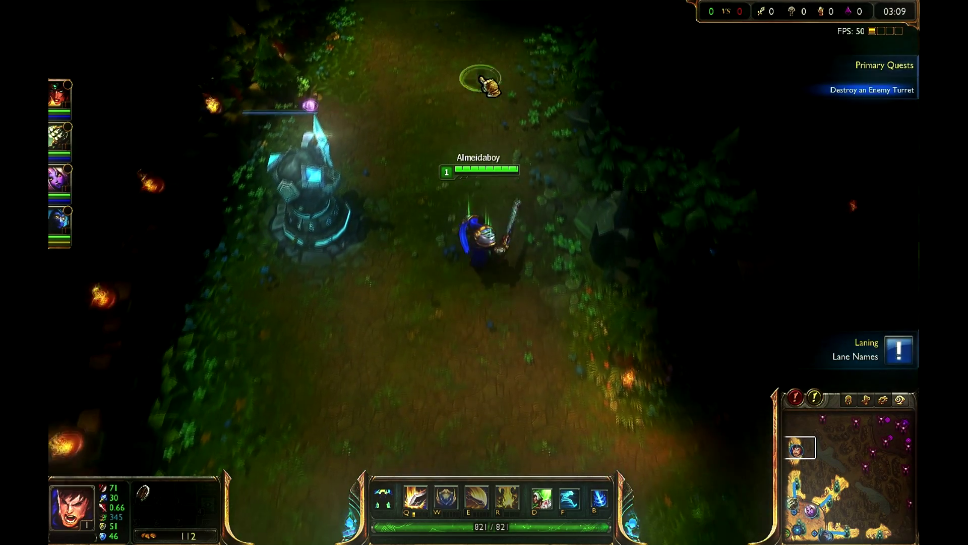
right_click(479, 82)
right_click(477, 90)
right_click(490, 93)
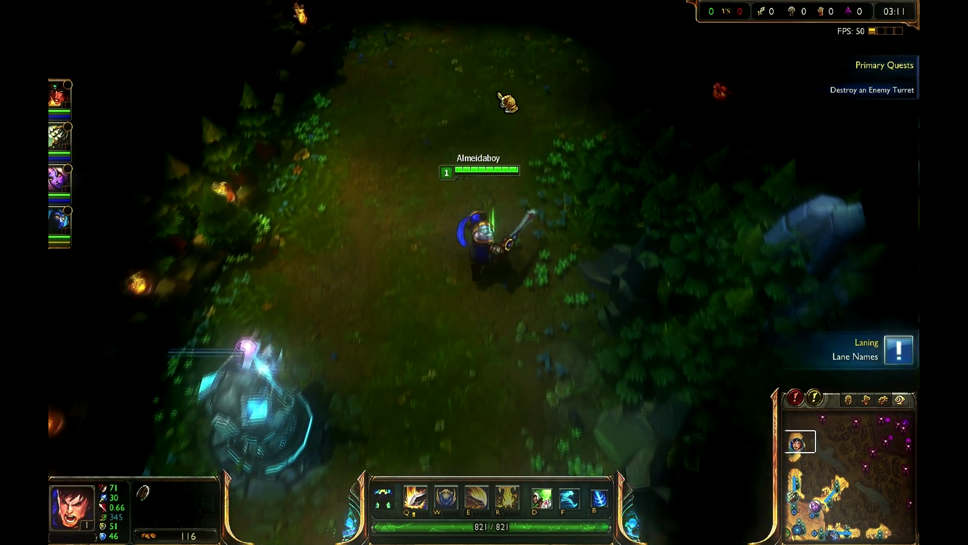
right_click(500, 97)
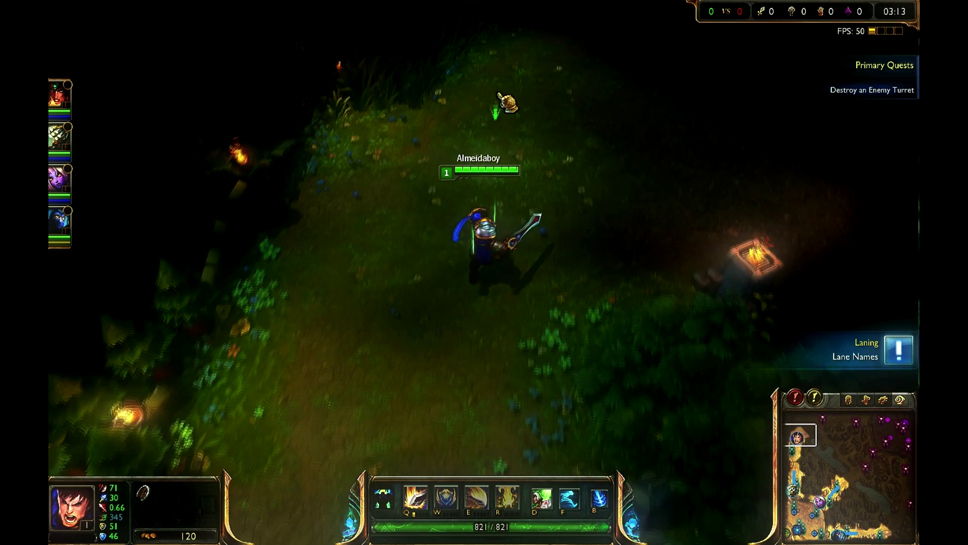
right_click(507, 102)
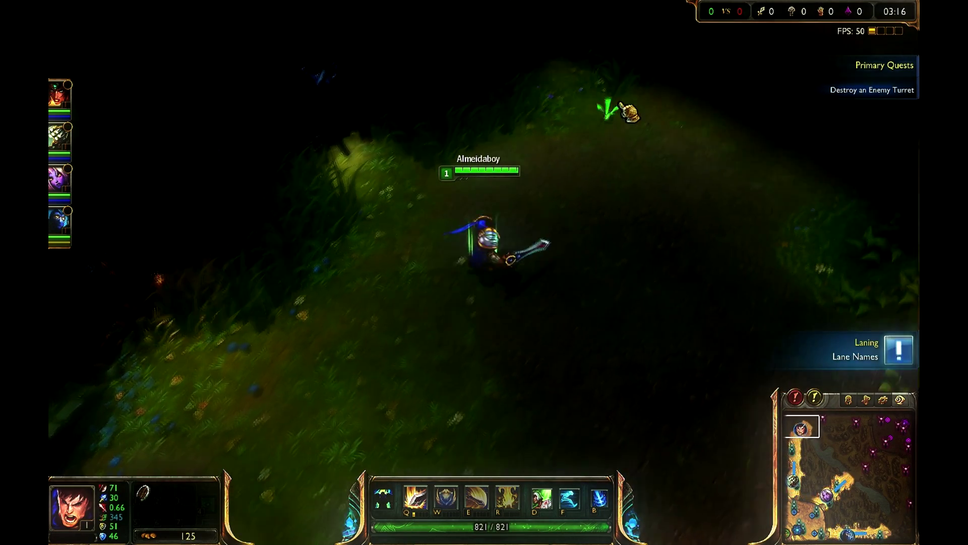
right_click(656, 109)
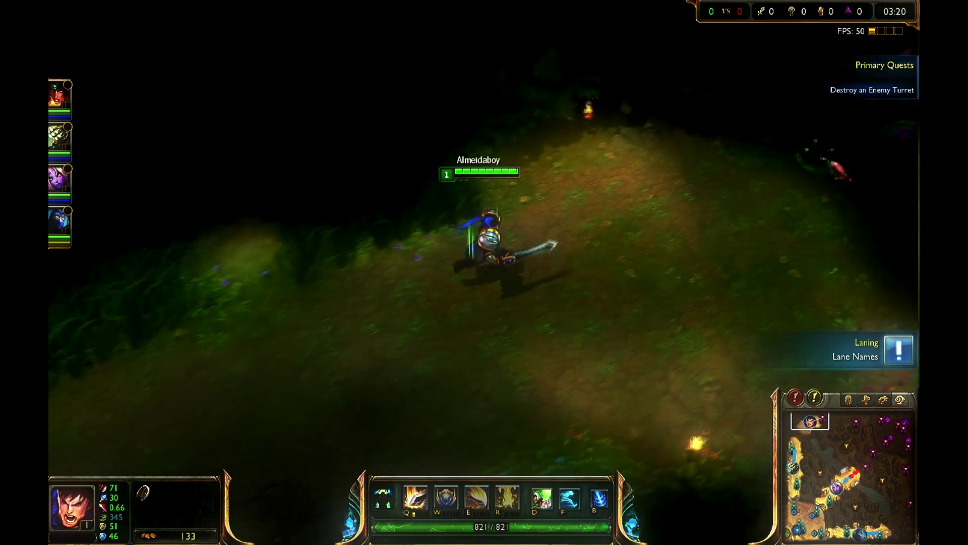
right_click(847, 165)
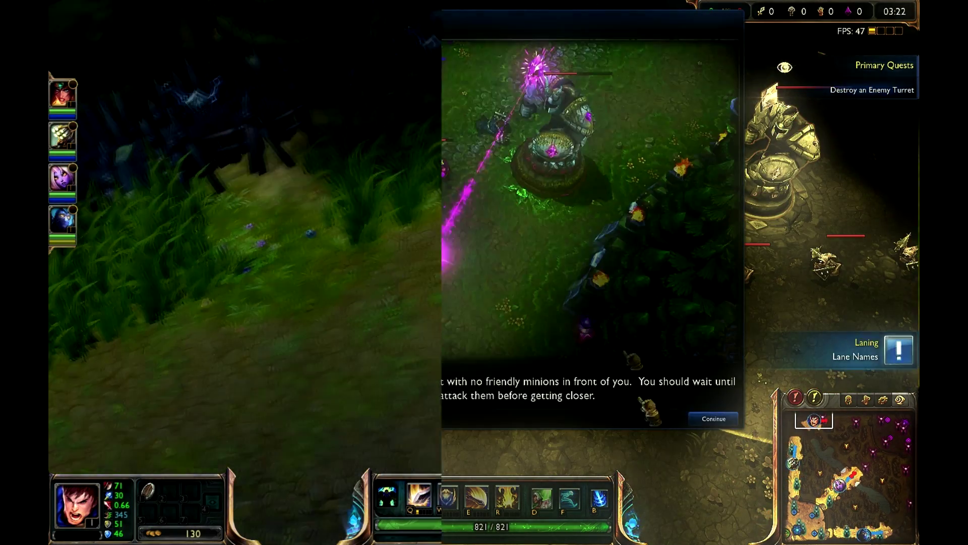
- Dismiss the enemy turret tip and pull Garen back from the turret along the top lane
left_click(718, 419)
right_click(739, 202)
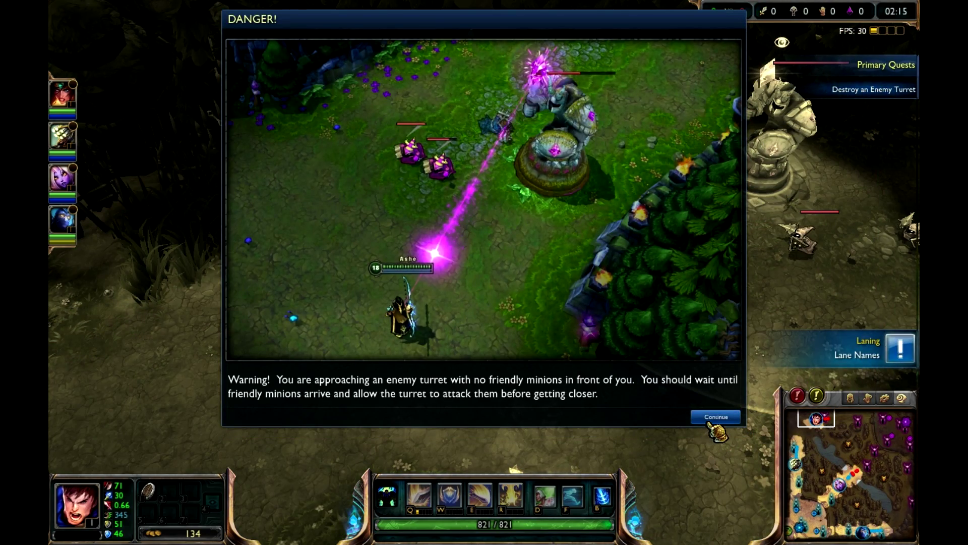
left_click(711, 420)
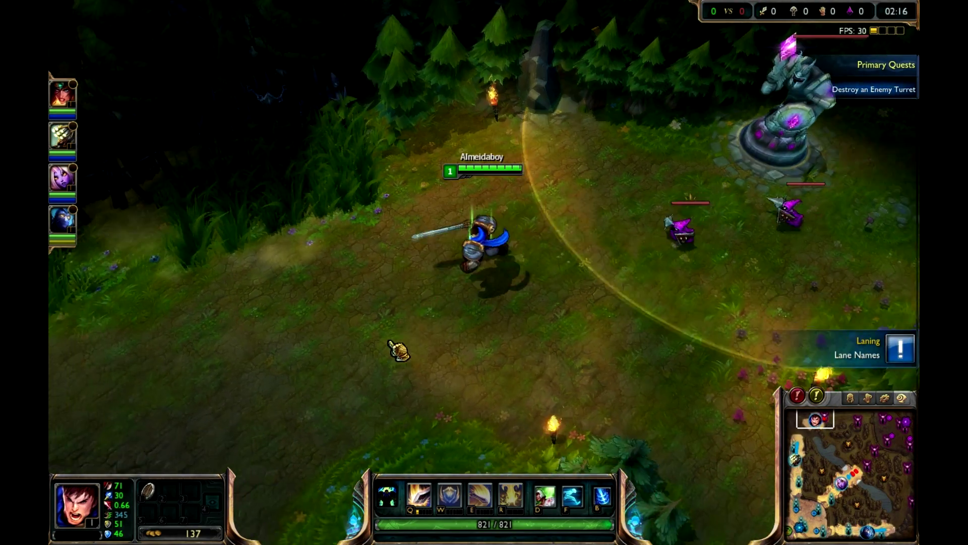
right_click(427, 307)
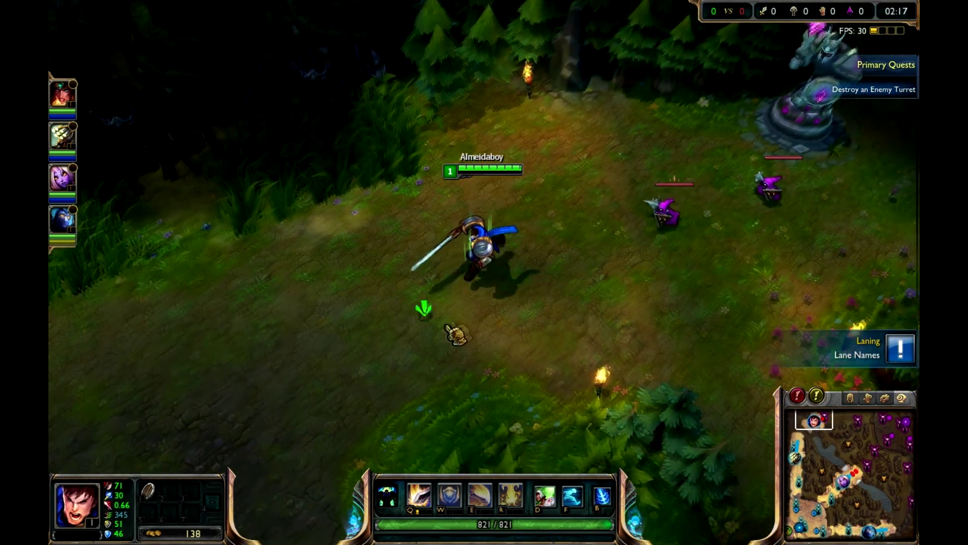
right_click(447, 262)
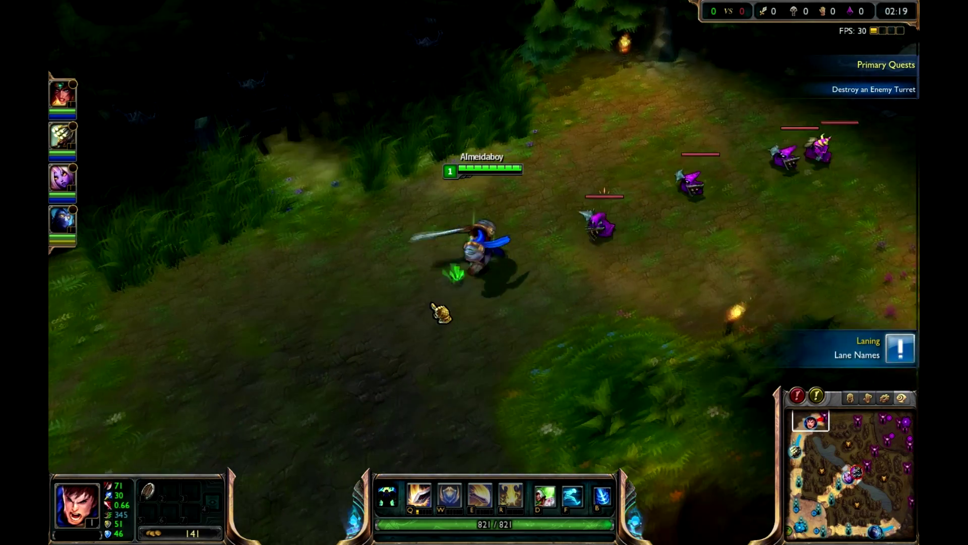
right_click(455, 290)
right_click(438, 285)
- Attack the nearest enemy minion and Malphite Bot in the top lane, using Decisive Strike
right_click(547, 231)
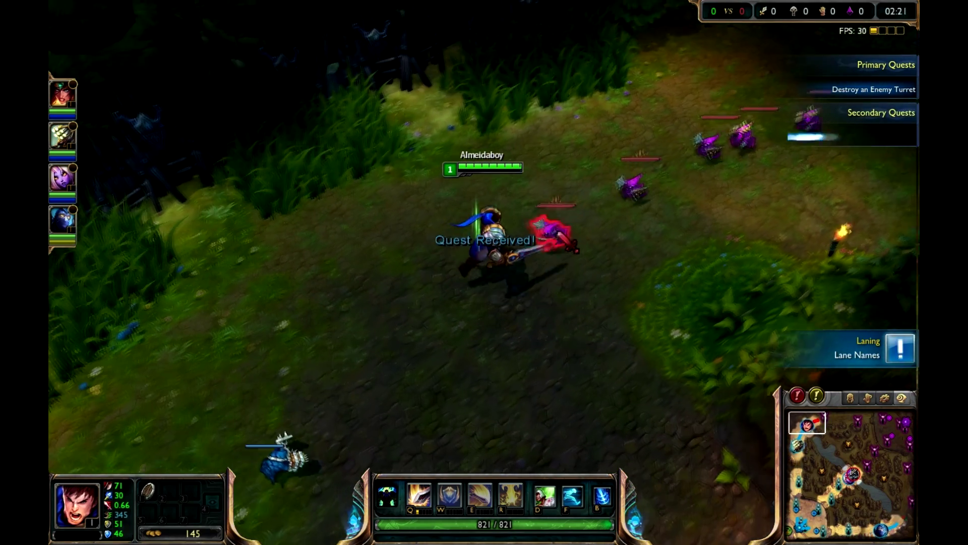
key("q")
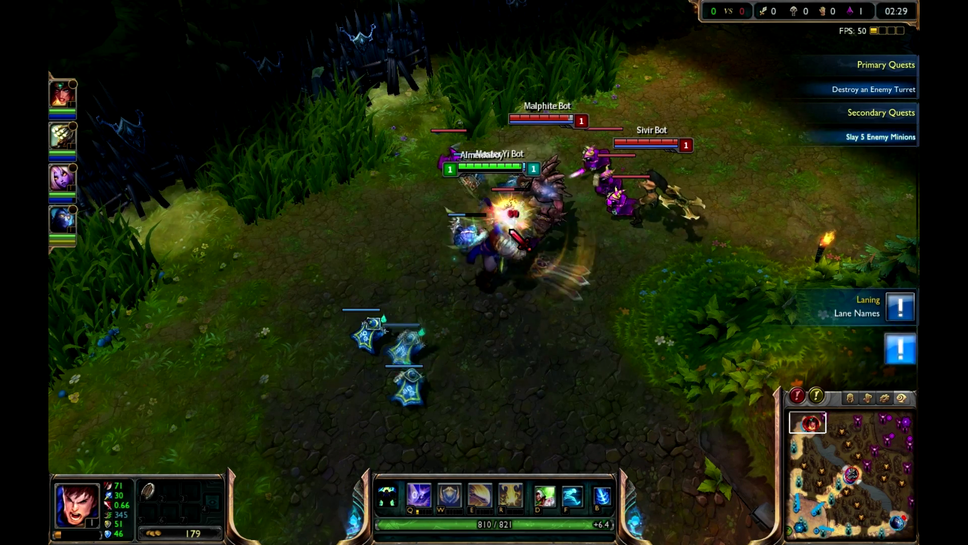
right_click(527, 222)
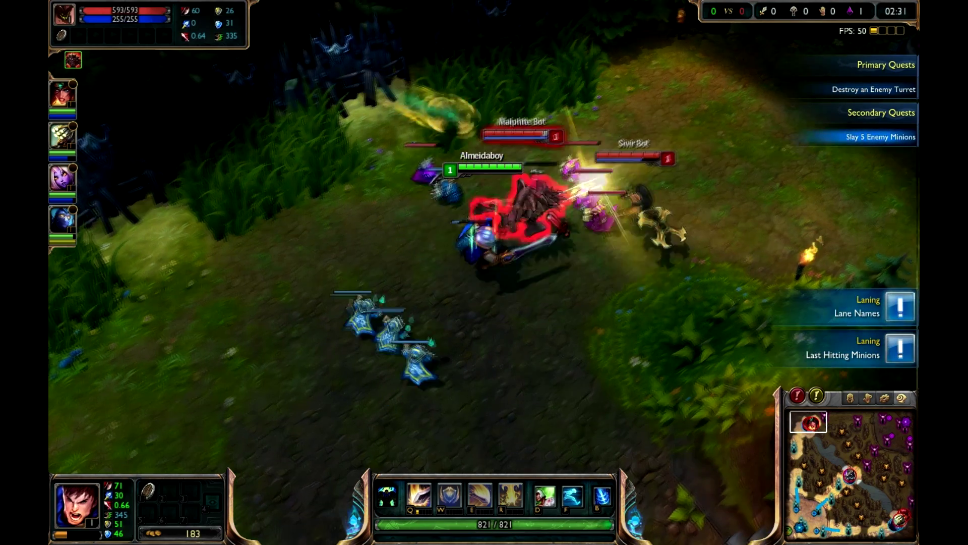
key("q")
key("q")
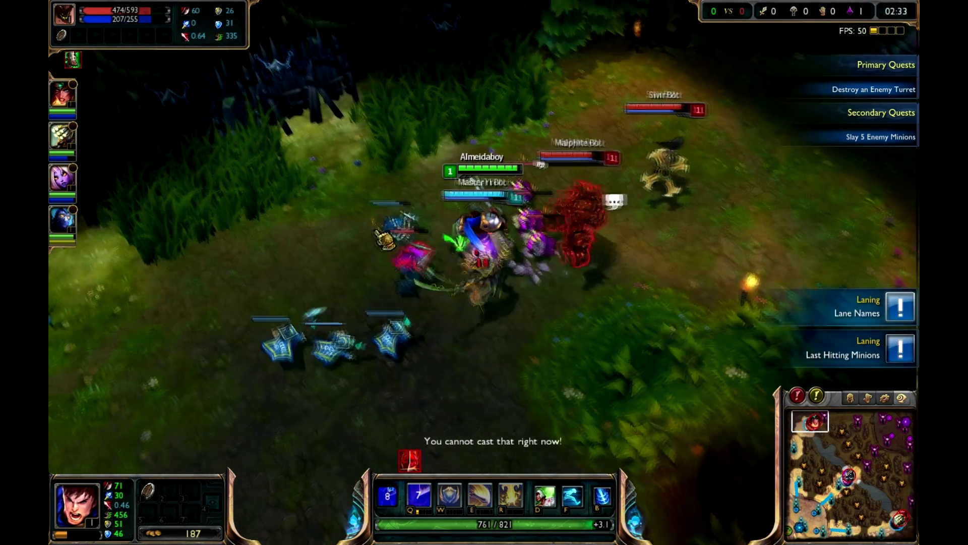